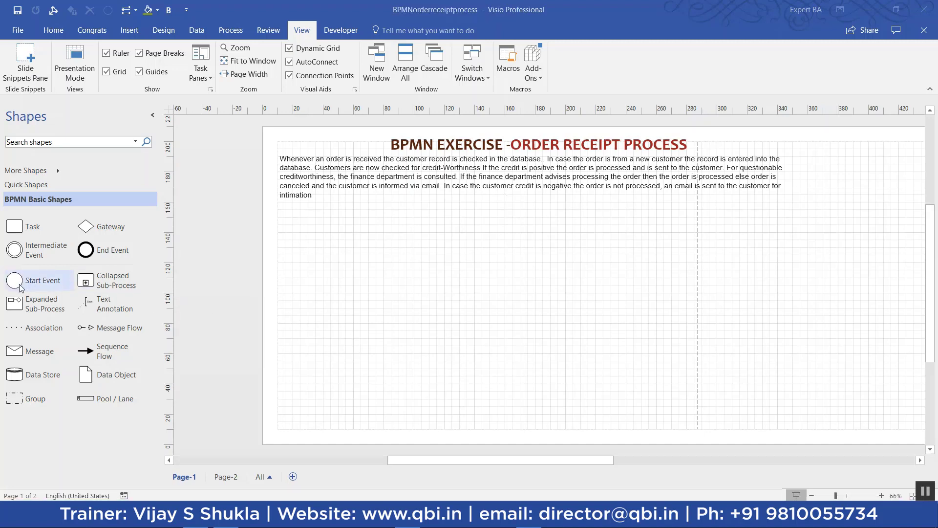
Step: Place a Start Event below the process description and add a Task labelled "Receive Order" to its right
drag(14, 281, 300, 293)
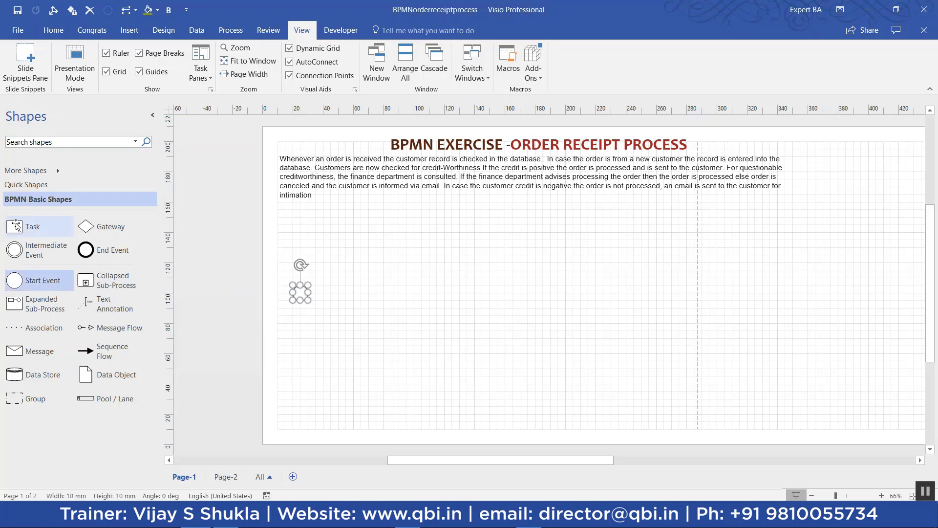
drag(17, 226, 358, 296)
text(Rec)
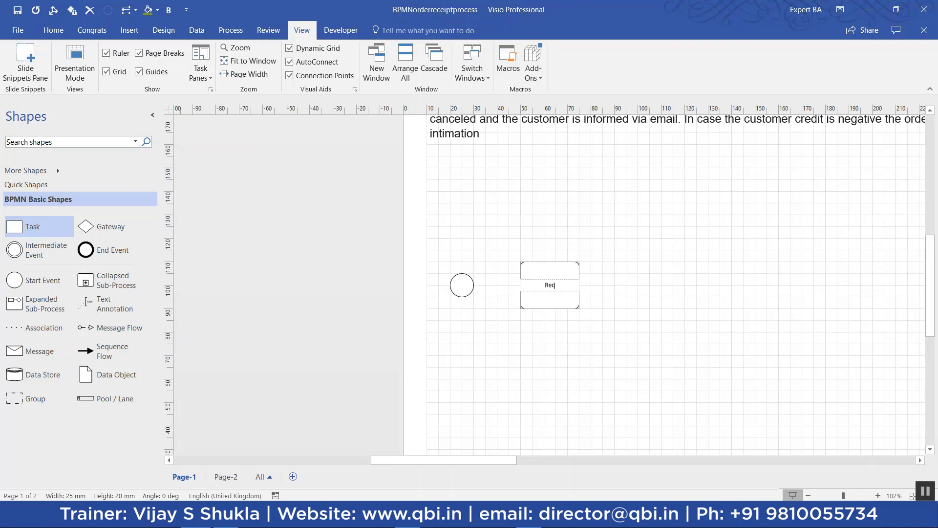
text(eive Order)
Step: Connect the start event to the "Receive Order" task with the Connector tool
key(ctrl+3)
key(ctrl+shift+w)
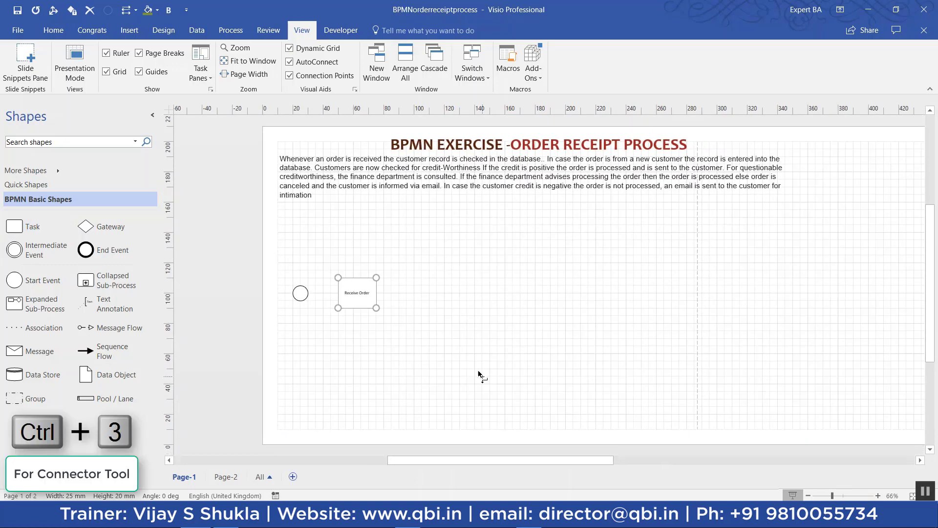
drag(308, 292, 339, 293)
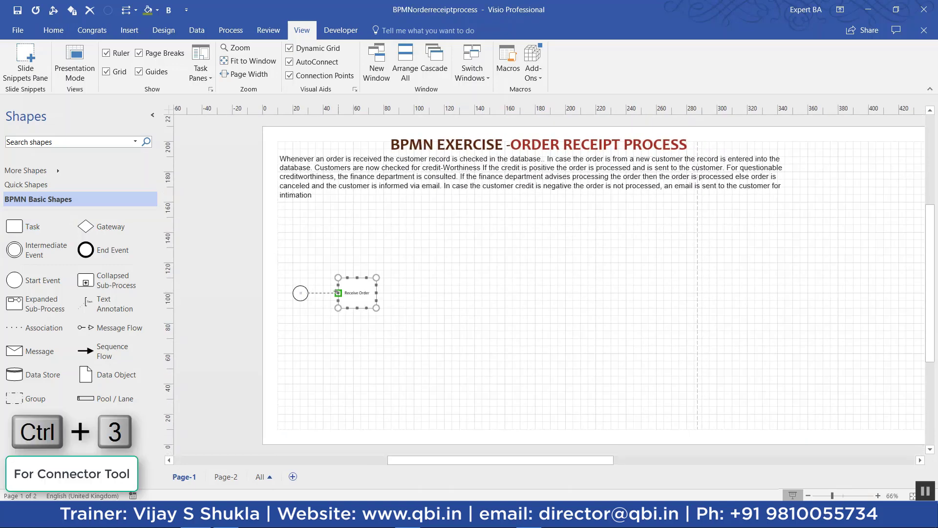
click(407, 350)
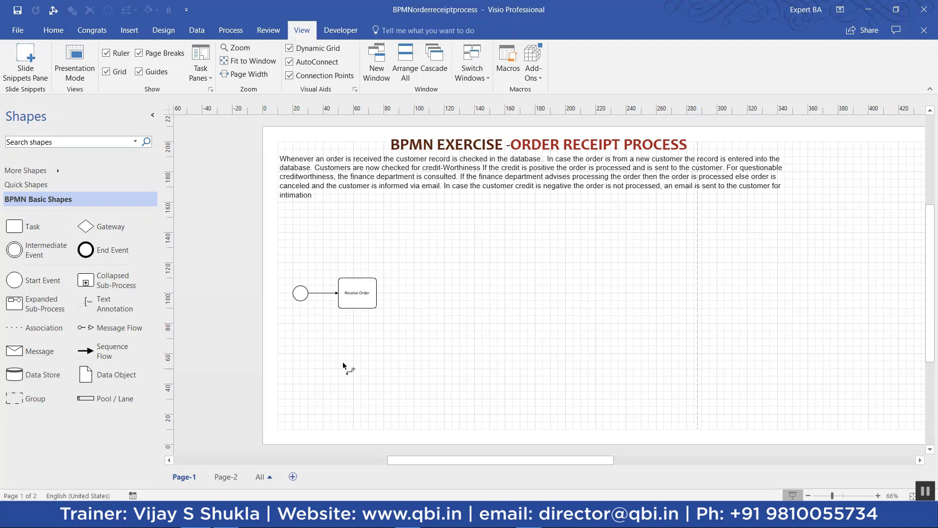
Step: Add a Task labelled "Check Customer Record" to the right of "Receive Order" and connect the two tasks
drag(22, 226, 427, 296)
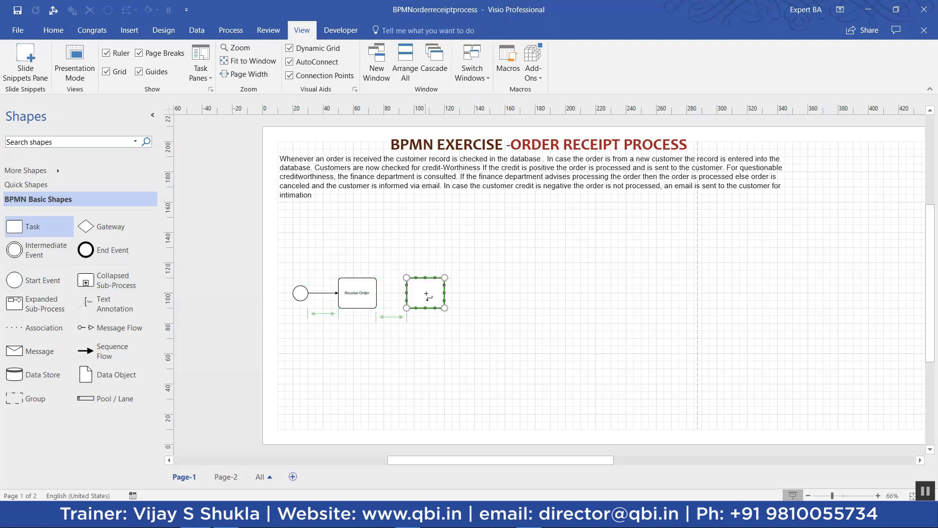
double_click(427, 297)
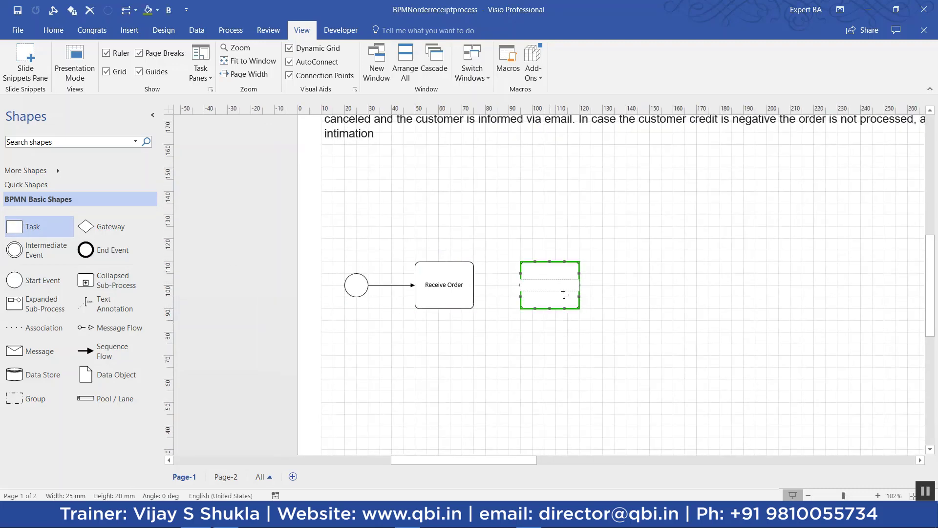
text(Chw)
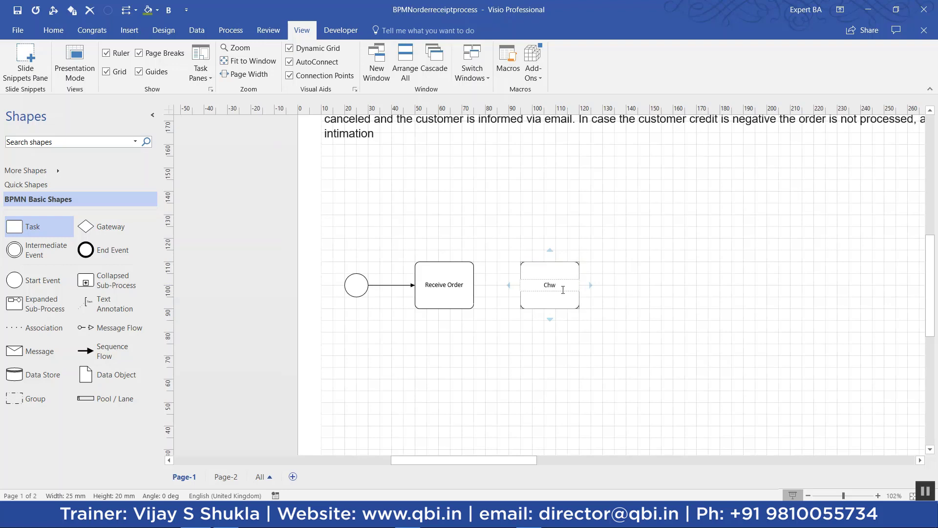
key(BackSpace)
text(eck Customer Reco)
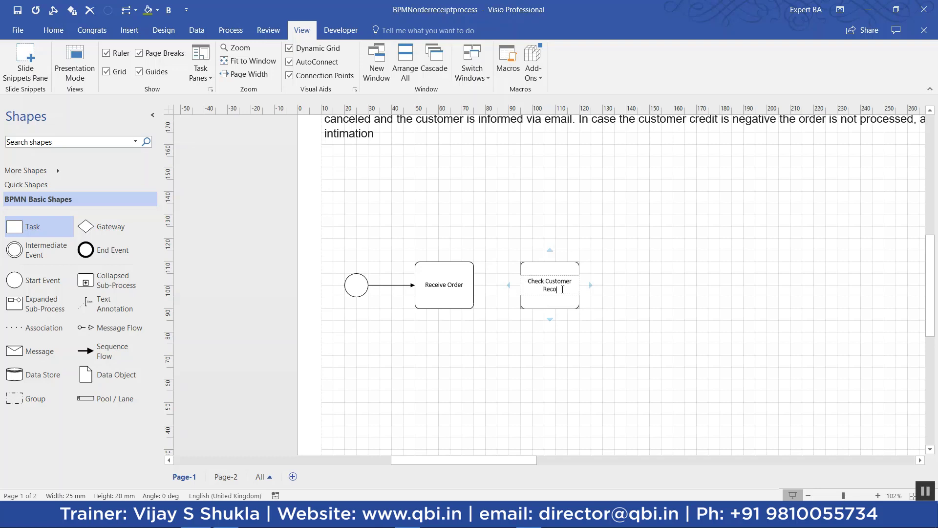
text(rd)
scroll(562, 292, down, 3)
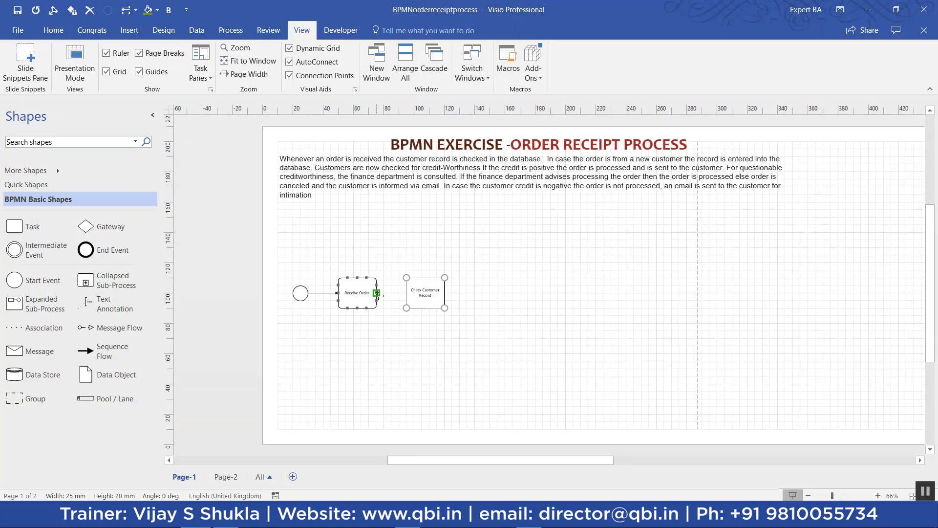
drag(377, 293, 406, 293)
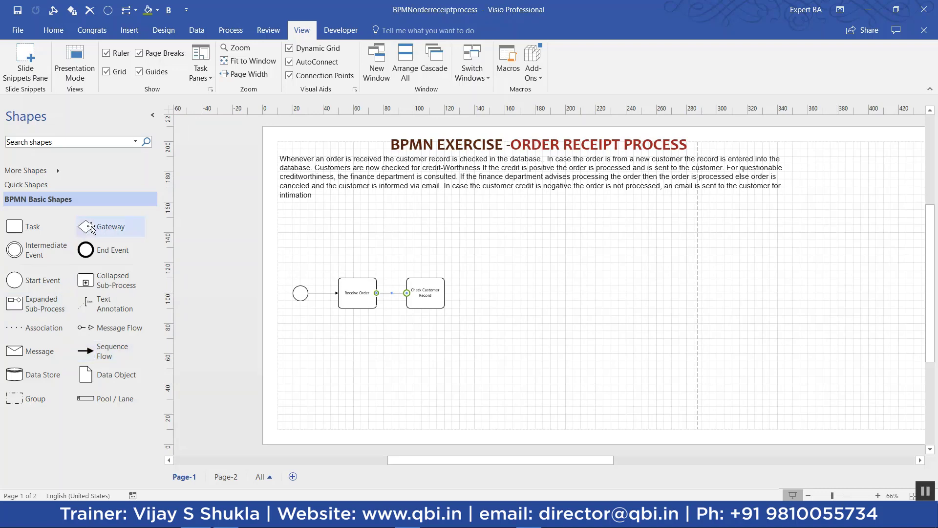
Step: Place a Gateway to the right of "Check Customer Record" and connect that task to it
drag(85, 228, 498, 295)
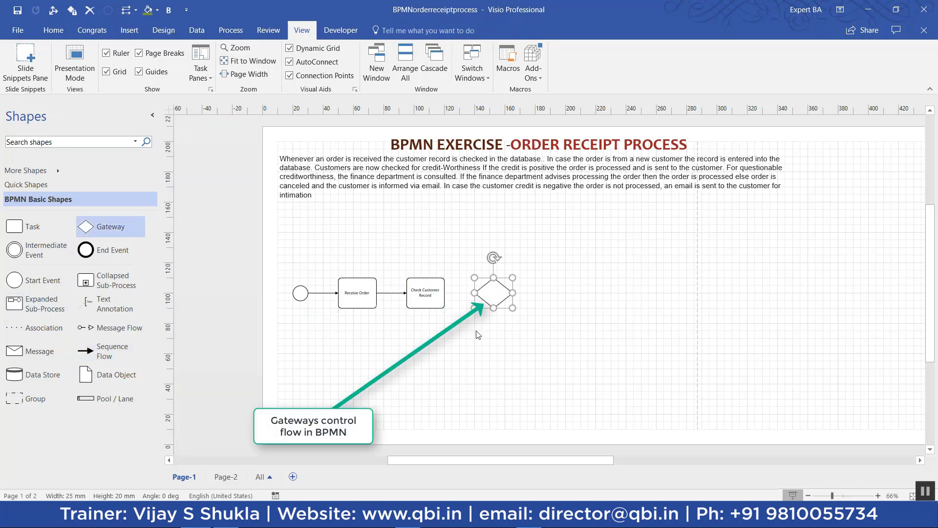
click(478, 334)
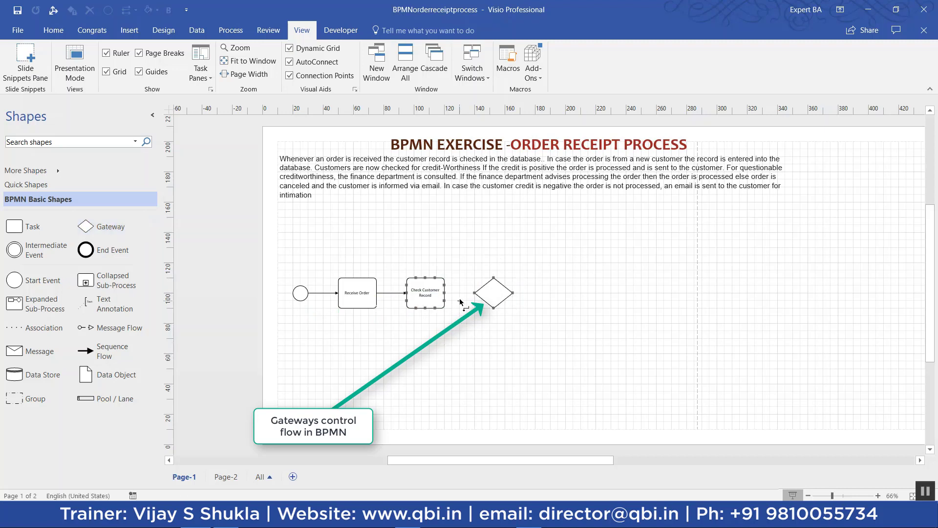
drag(447, 295, 474, 293)
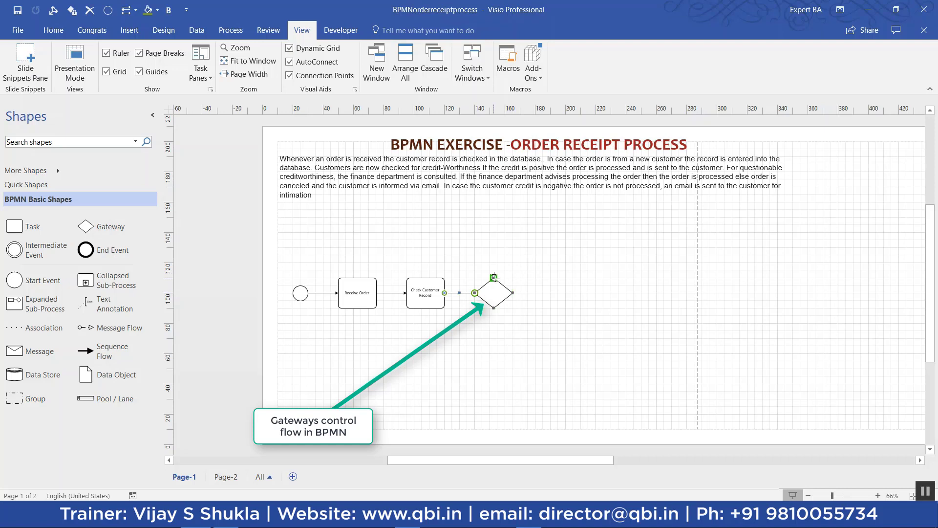
Step: Draw a connector from the gateway's top point up and right, and attach a Task labelled "Enter Customer Record" at its end
drag(537, 223, 539, 225)
drag(18, 233, 558, 227)
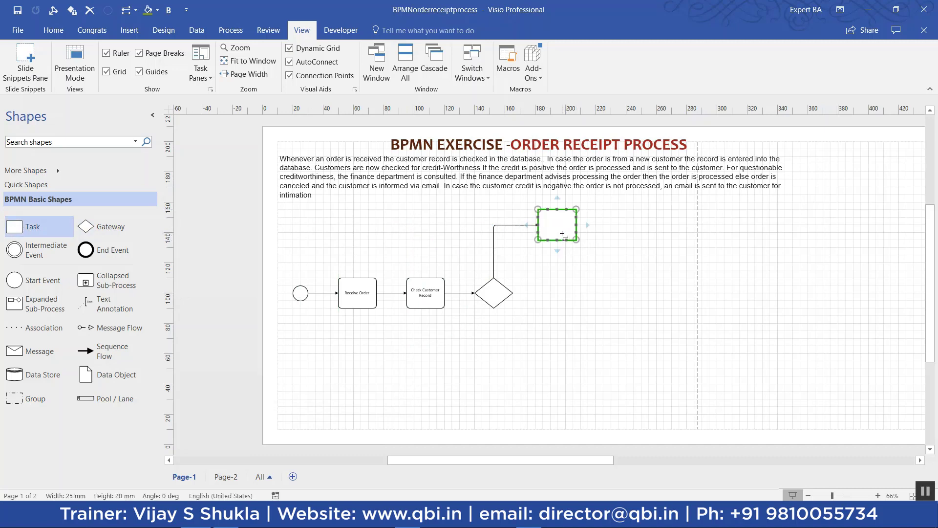
double_click(562, 233)
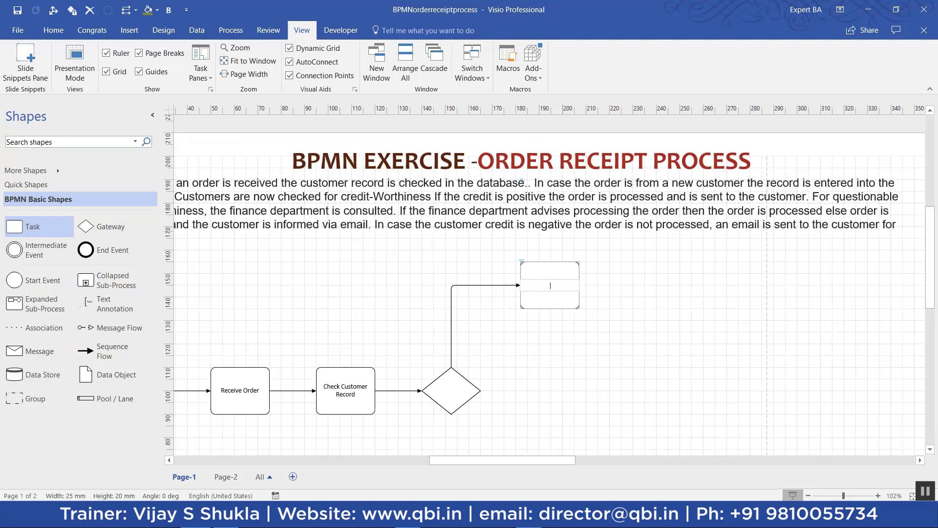
text(Enter Customer Recor)
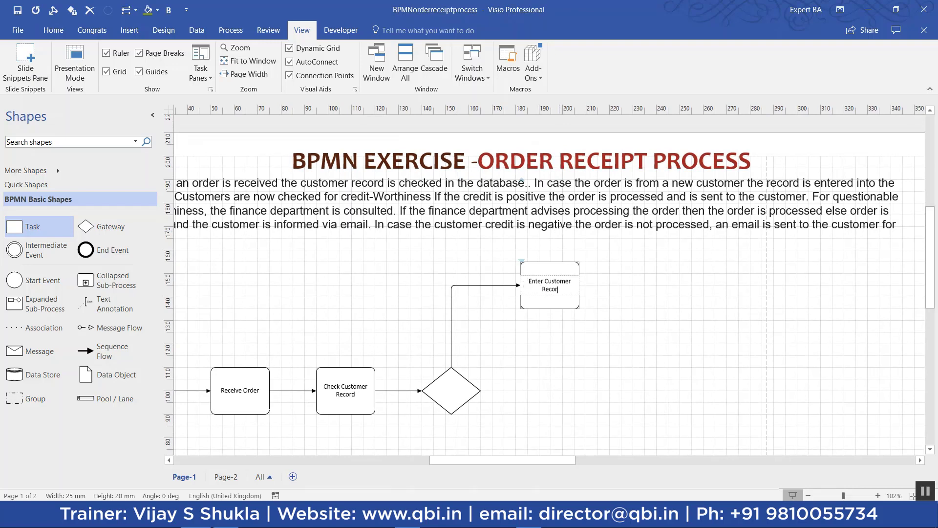
text(d)
Step: Label the connector between the gateway and "Enter Customer Record" as "N"
double_click(451, 324)
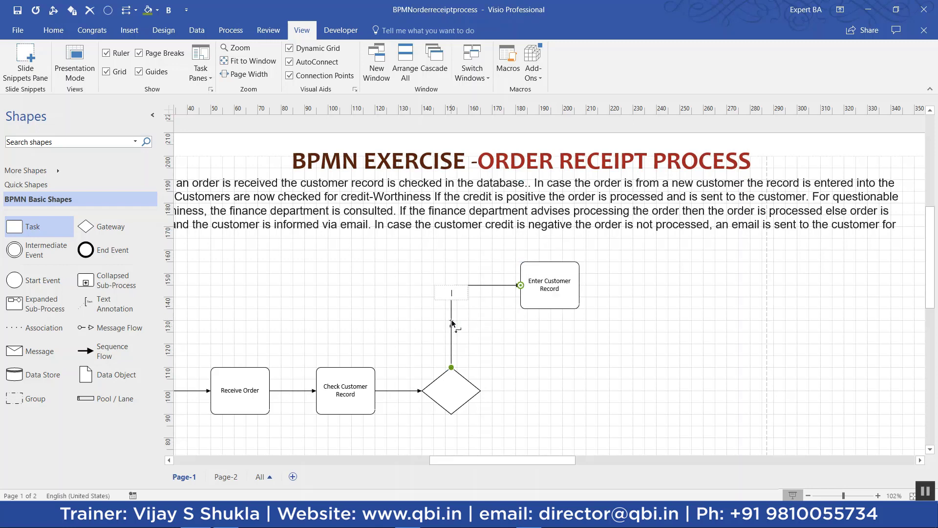
text(N)
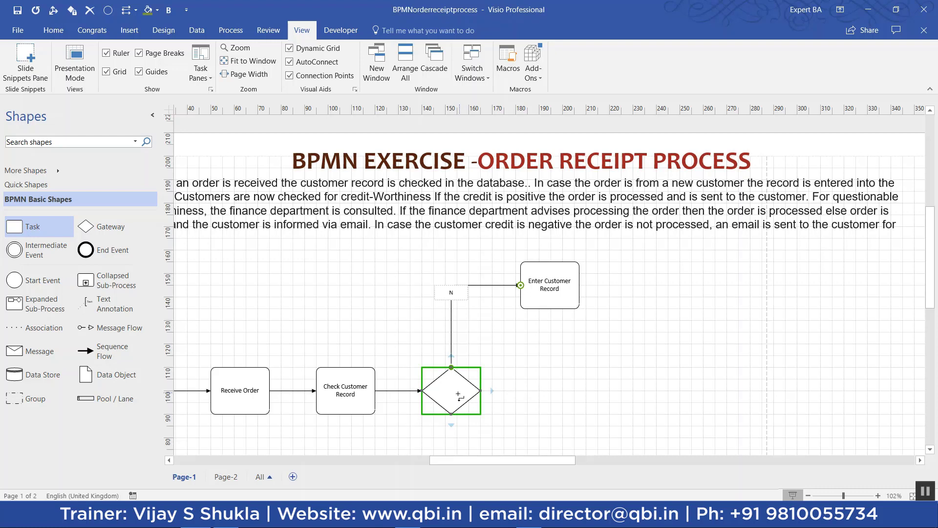
key(Escape)
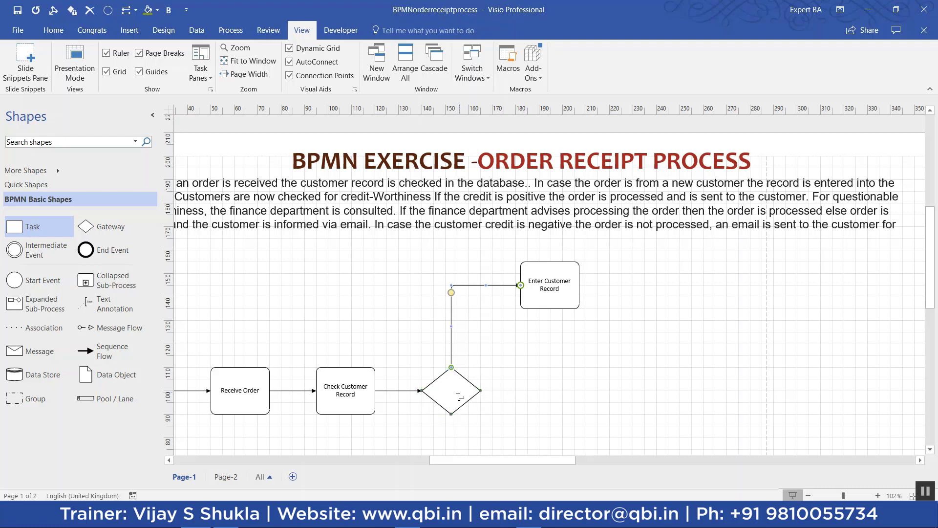
text(N)
click(458, 395)
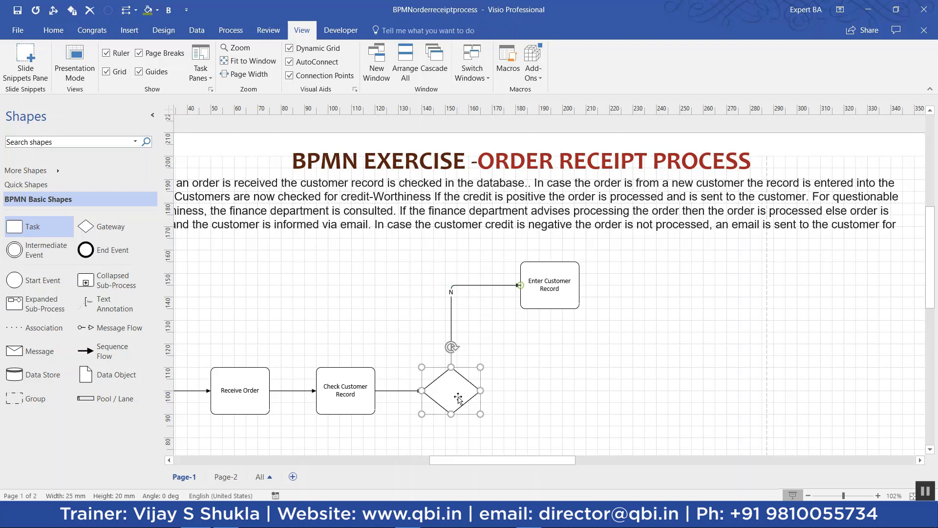
Step: Label the gateway after "Check Customer Record" as "Record Exists ?"
double_click(458, 397)
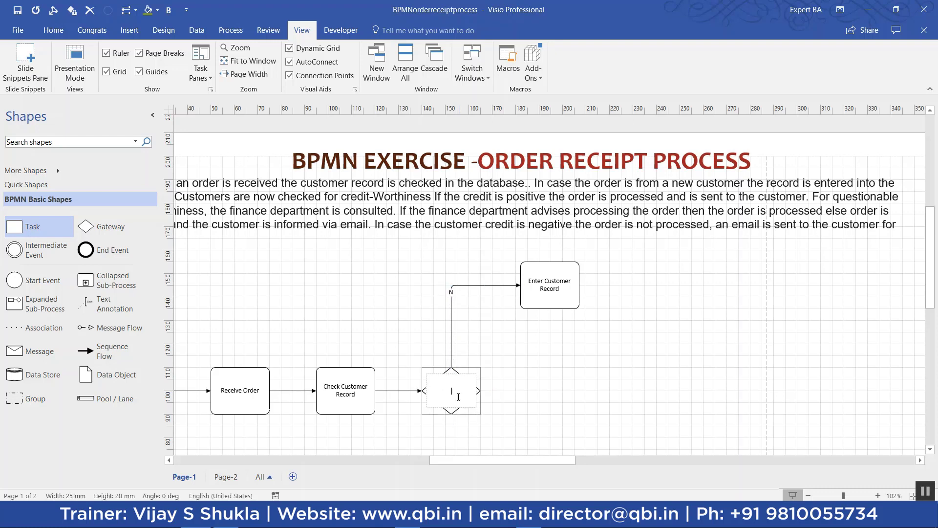
text(Record Exists ?)
click(583, 414)
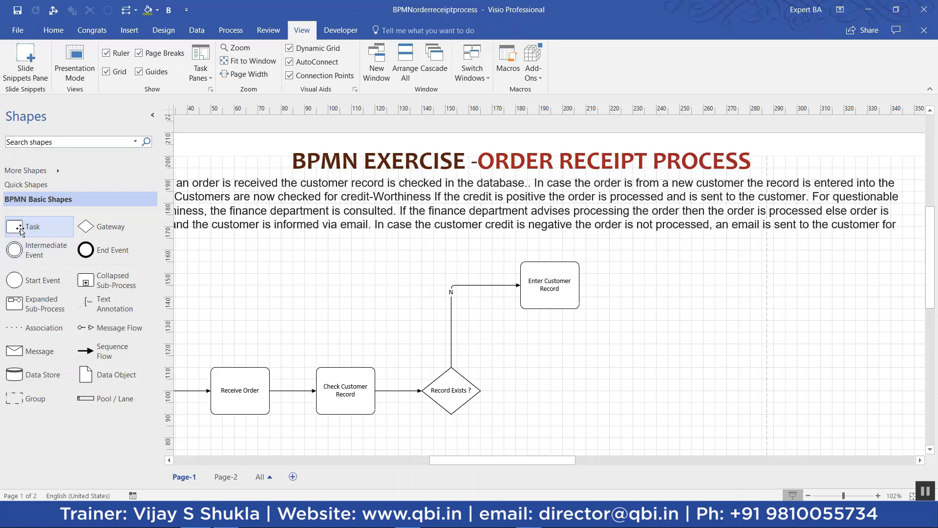
Step: Add a Task labelled "Check Creditworthiness" right of the "Record Exists ?" gateway, directly below "Enter Customer Record"
drag(21, 230, 554, 387)
double_click(556, 387)
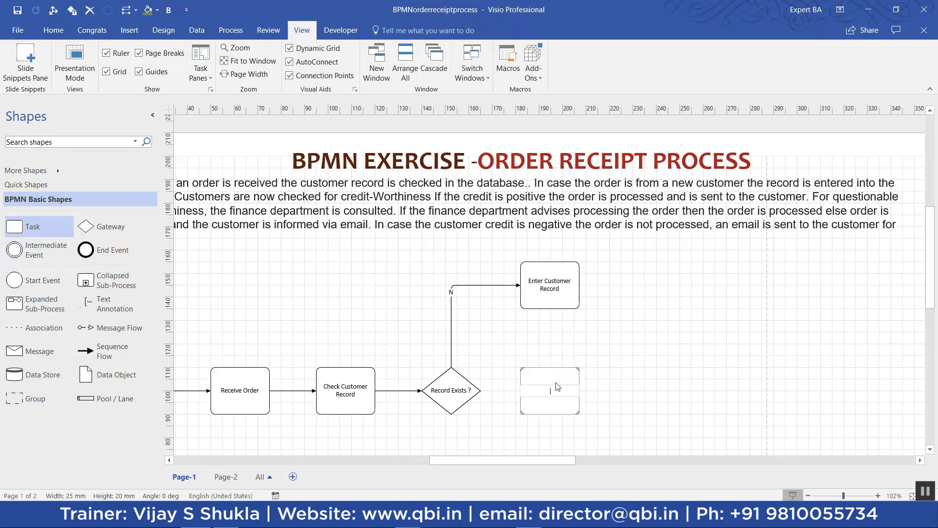
text(Check Creditworthiness)
key(Escape)
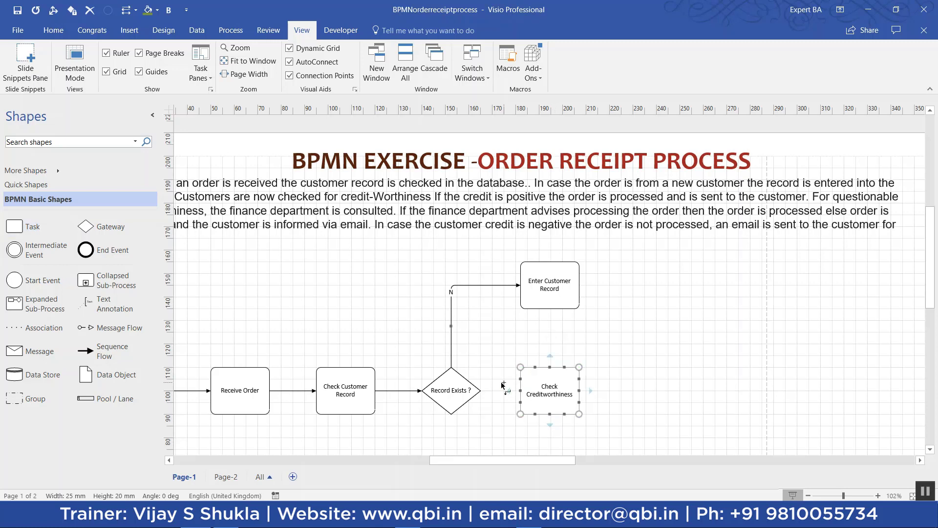
Step: Connect both the "Record Exists ?" gateway and the "Enter Customer Record" task to "Check Creditworthiness"
drag(481, 390, 521, 391)
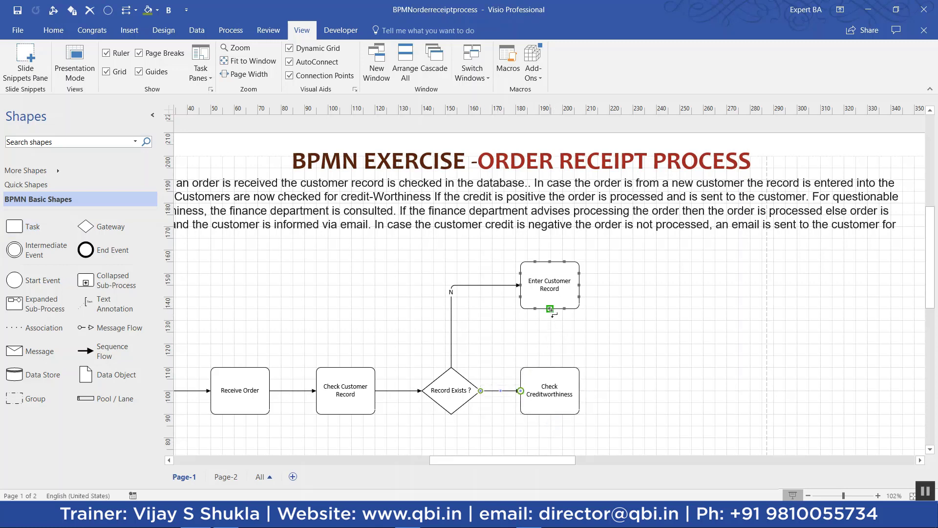
drag(551, 360, 550, 367)
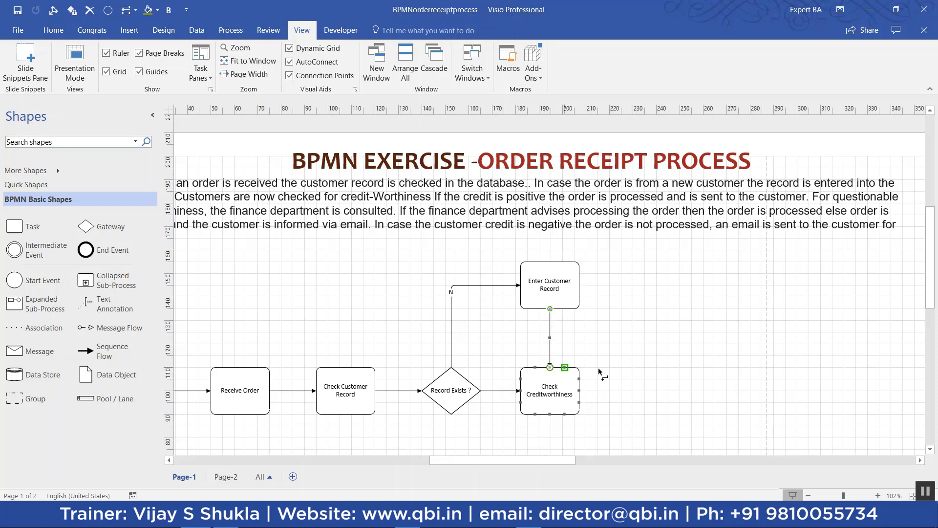
click(597, 446)
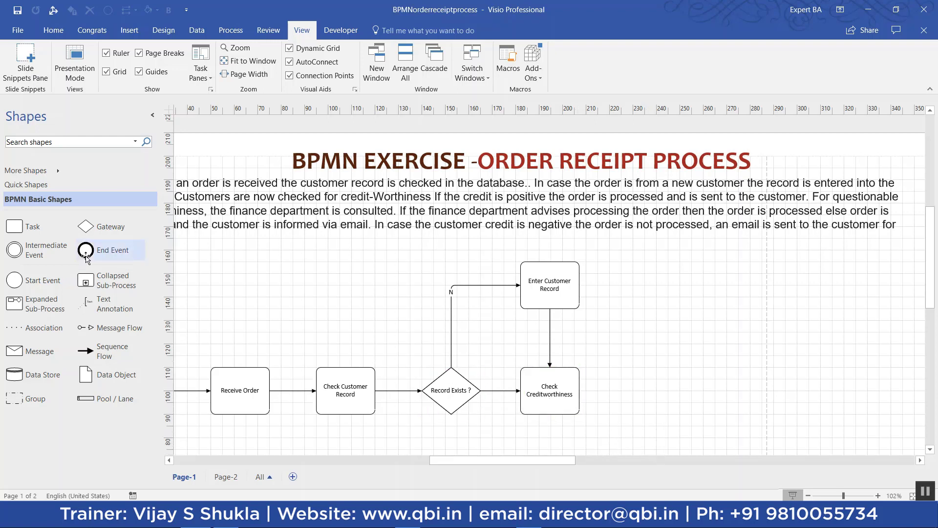
Step: Place a second Gateway to the right of "Check Creditworthiness" and connect that task to it
drag(87, 227, 651, 389)
drag(651, 389, 652, 389)
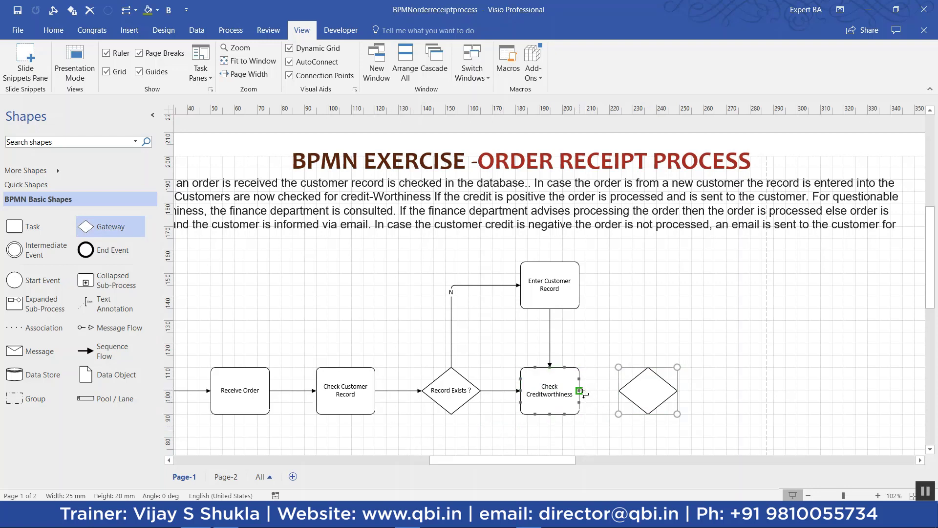
drag(580, 391, 643, 308)
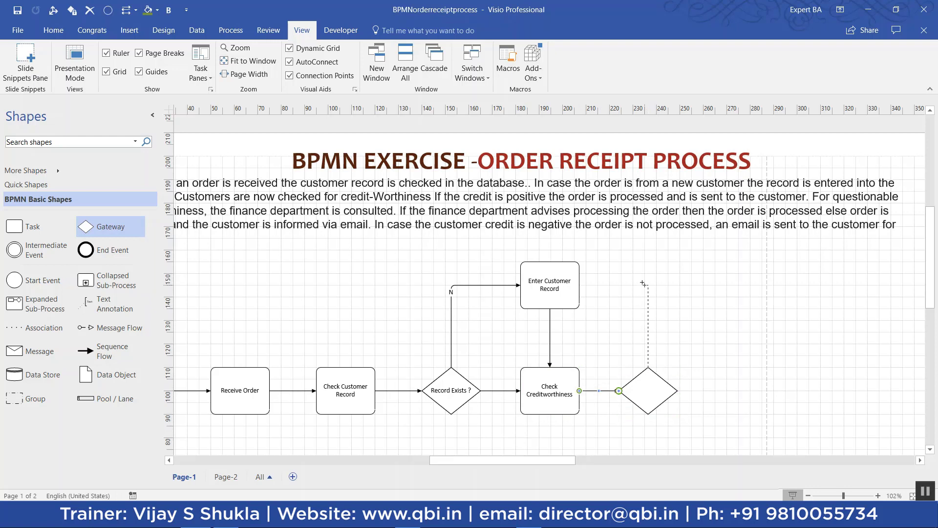
Step: Draw a connector from the second gateway's top point up and right, and attach a Task labelled "Process Order" at its end
drag(722, 278, 724, 282)
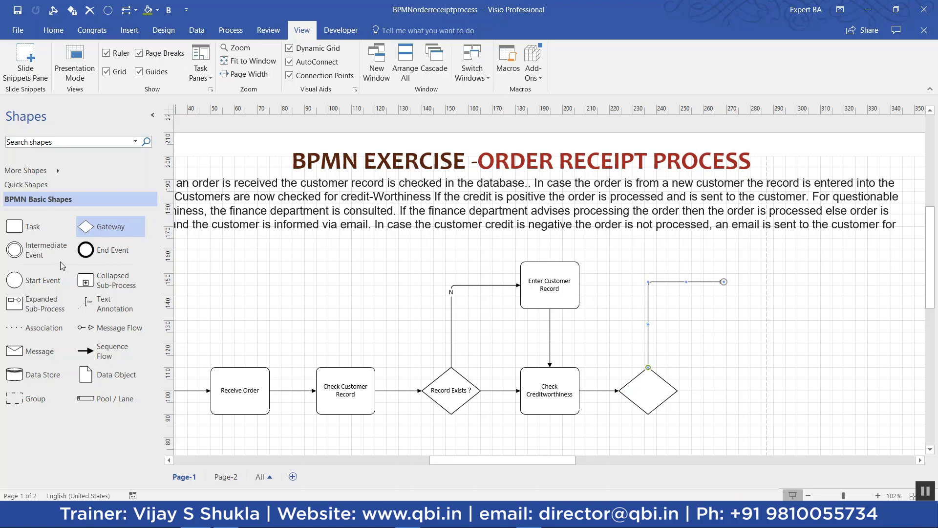
drag(15, 226, 756, 284)
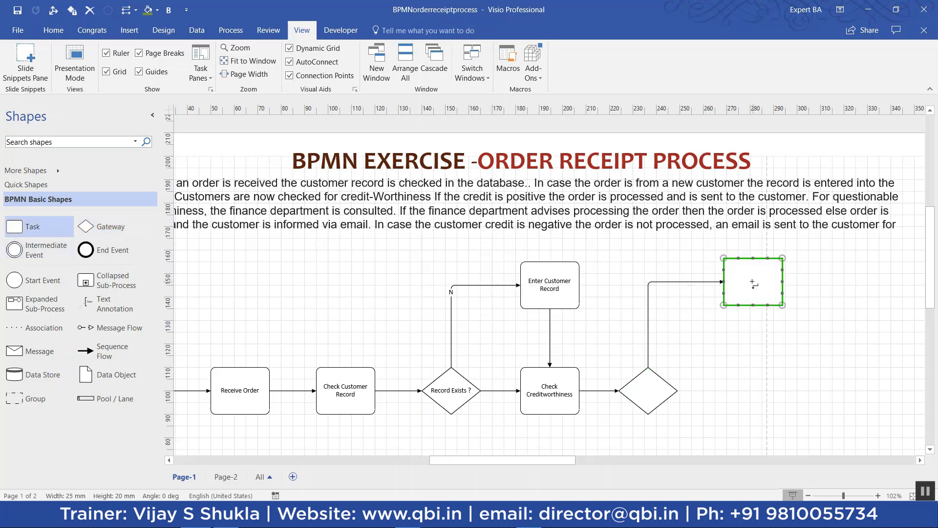
double_click(753, 281)
text(P)
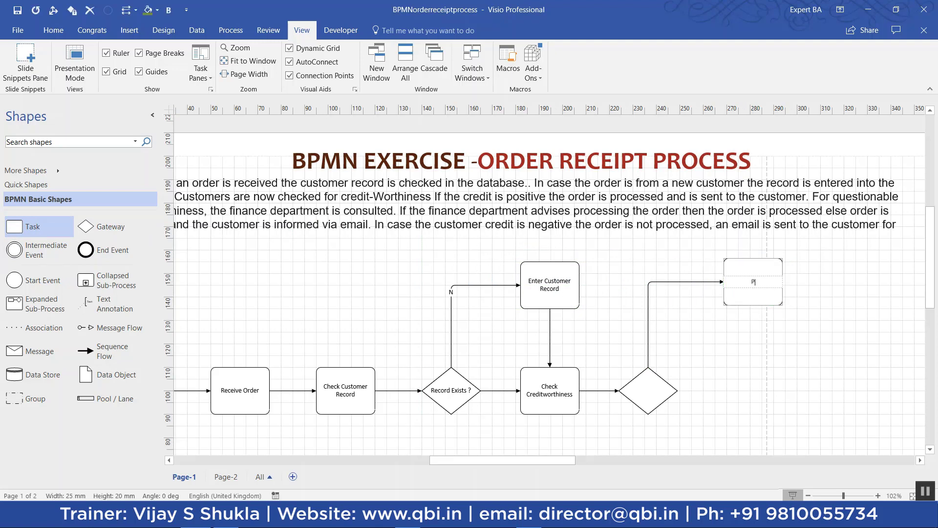
text(rocess Order)
Step: Label the connector between the second gateway and "Process Order" as "+ive Creditworthiness"
double_click(649, 324)
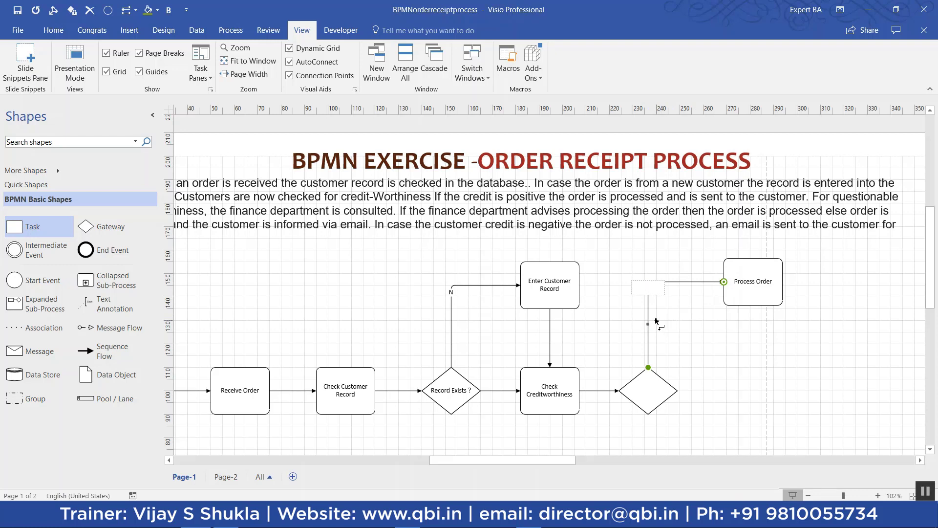
key(alt+shift)
text(+ive Creditworthiness)
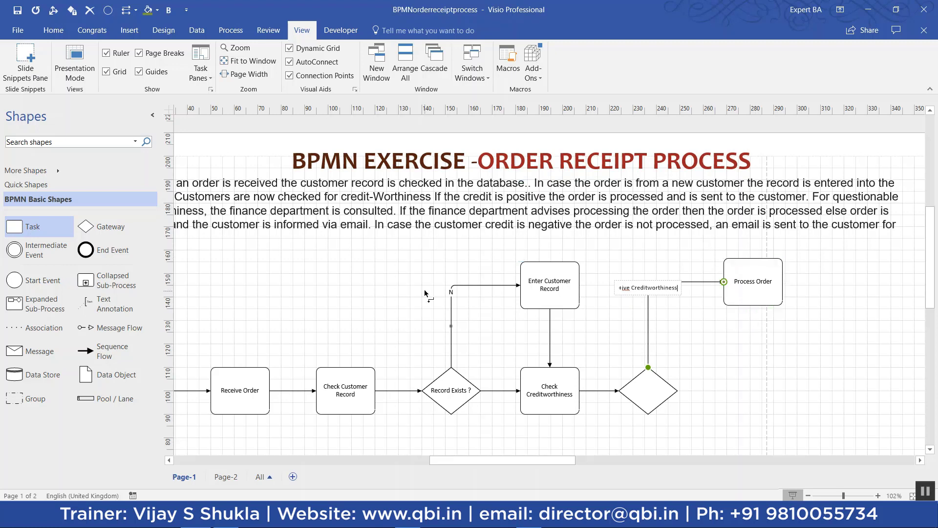
Step: Place a Task labelled "Distpatch Order" to the right of "Process Order" and connect "Process Order" to it
drag(15, 228, 866, 283)
double_click(866, 281)
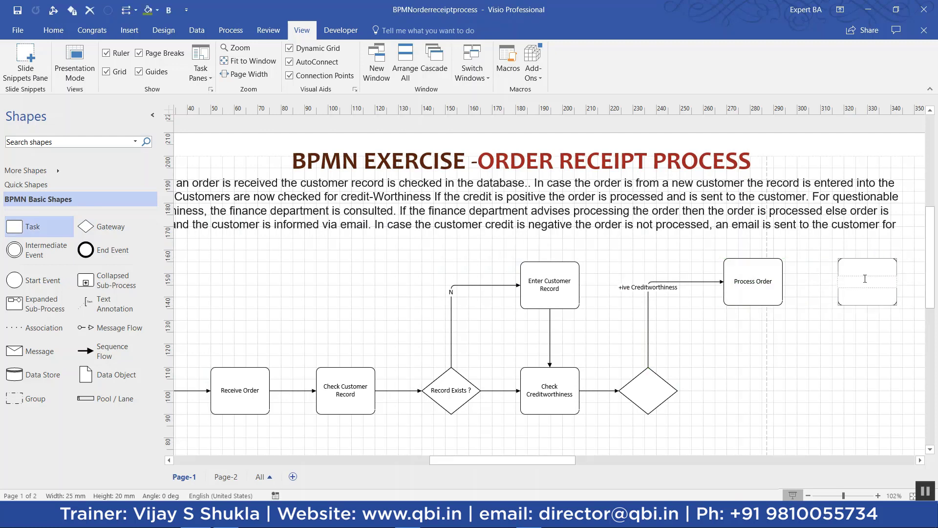
text(Distpatc)
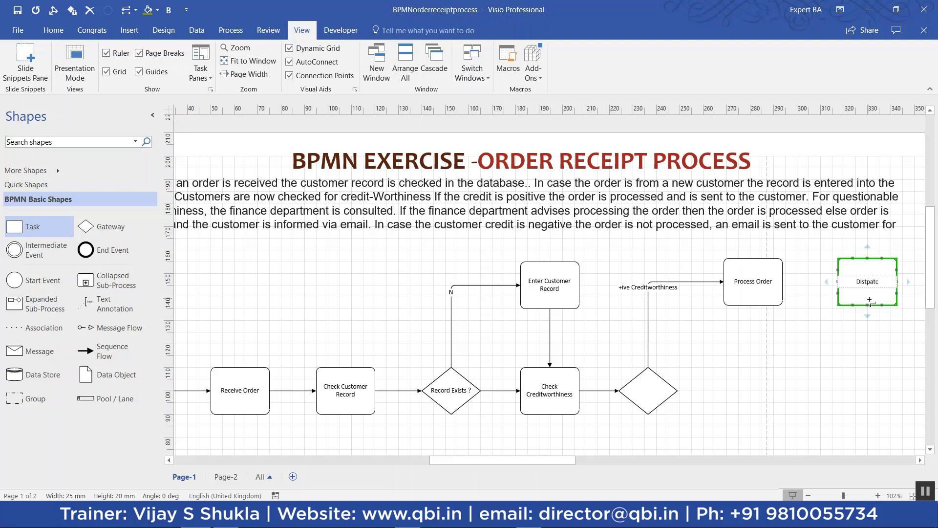
text(h Orde)
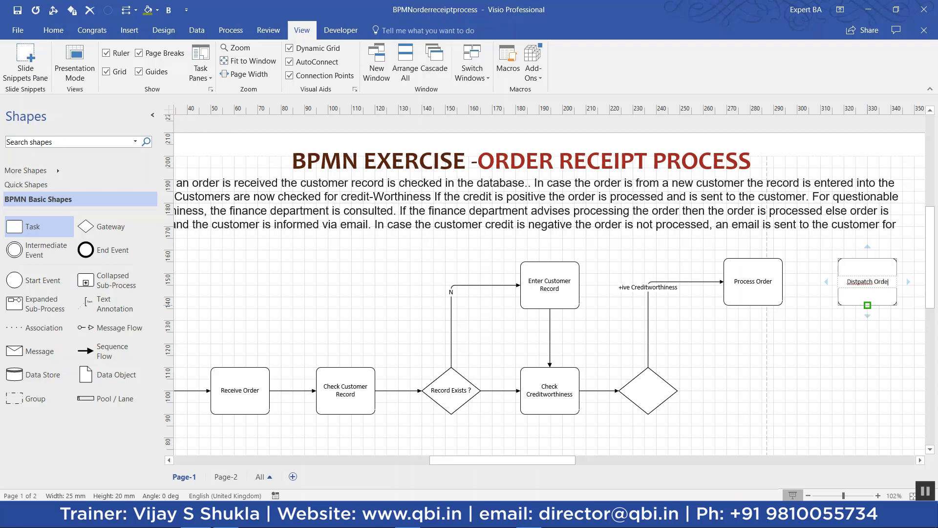
text(r)
click(801, 342)
mouse_move(785, 283)
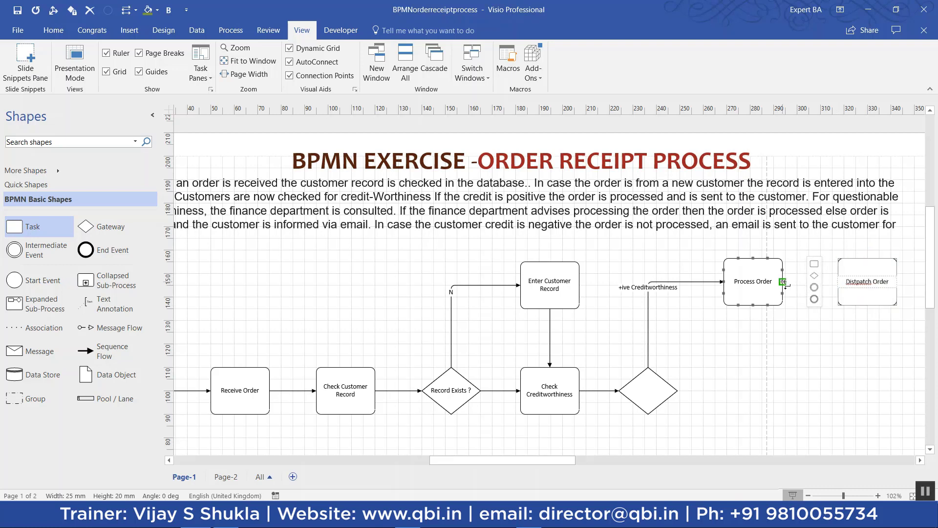
drag(784, 282, 838, 282)
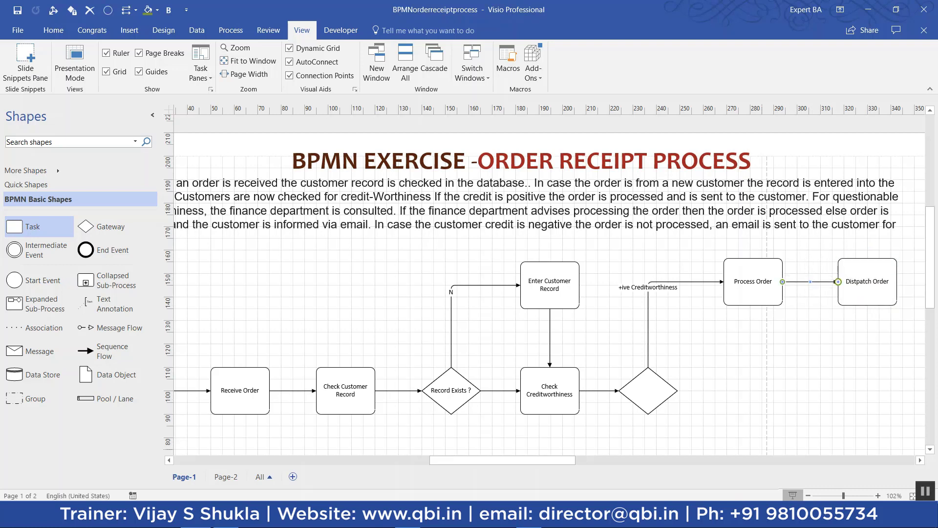
Step: Place an End Event down and to the right of "Distpatch Order", level with the second gateway, and connect the task to its top
drag(484, 459, 550, 460)
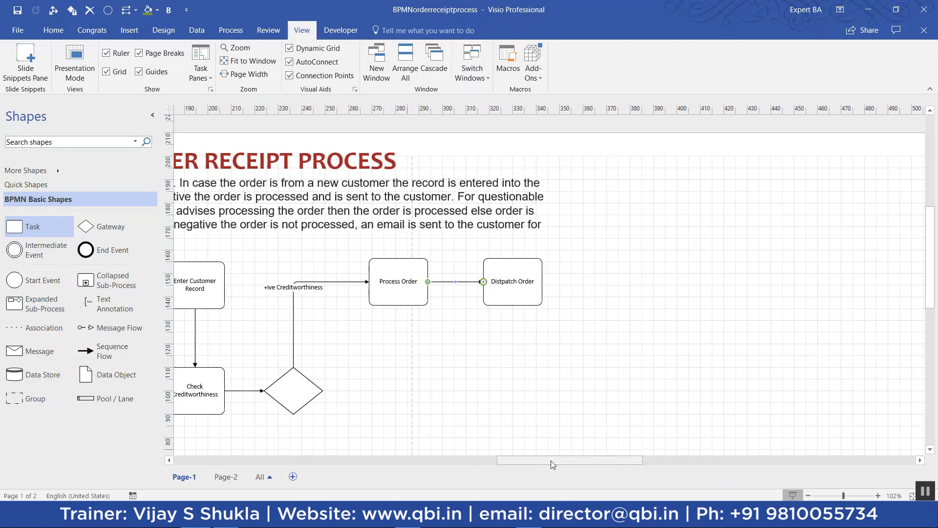
drag(86, 250, 713, 390)
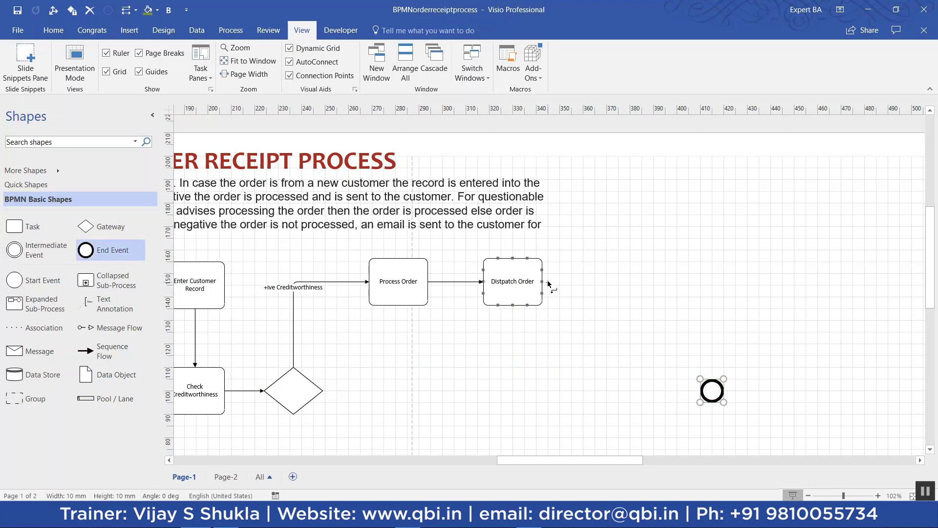
drag(542, 281, 690, 304)
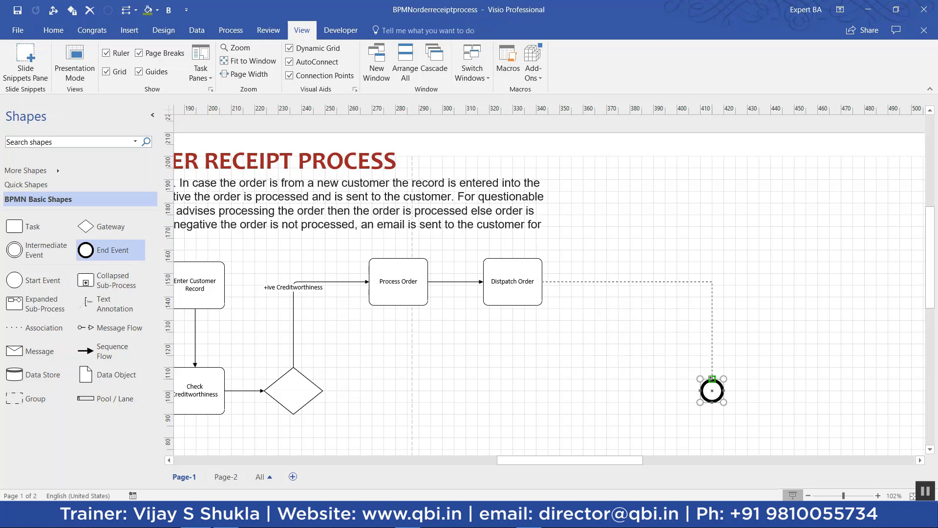
drag(712, 379, 712, 379)
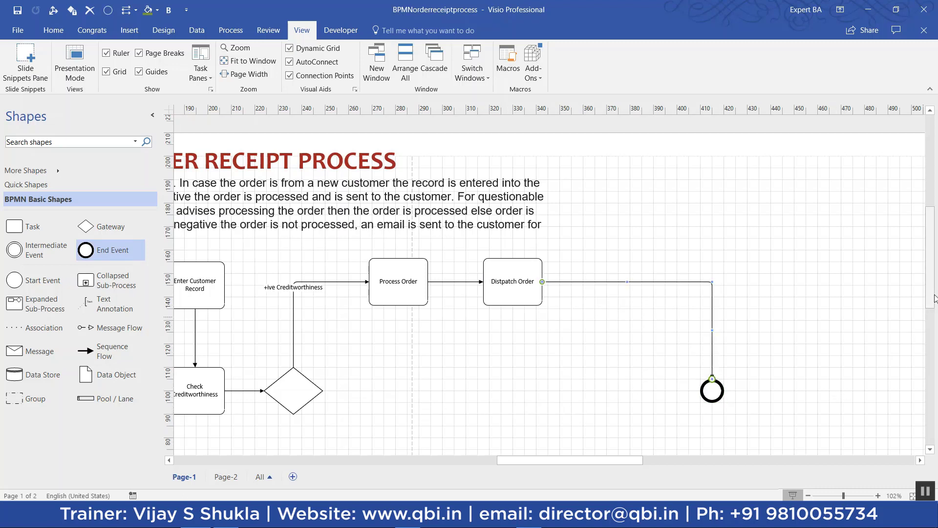
Step: Place a Task labelled "Cancel Order" below and to the right of the second gateway, vertically in line with "Process Order"
drag(933, 296, 934, 328)
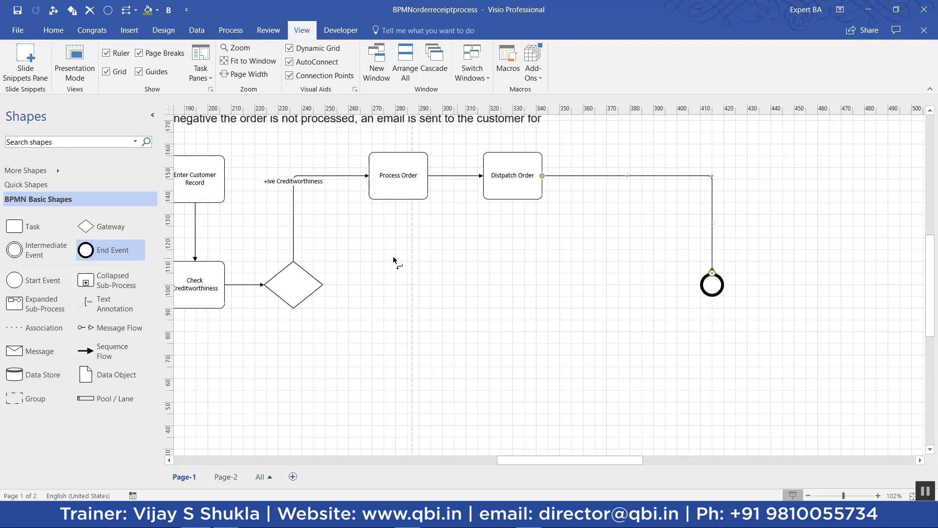
drag(16, 231, 402, 392)
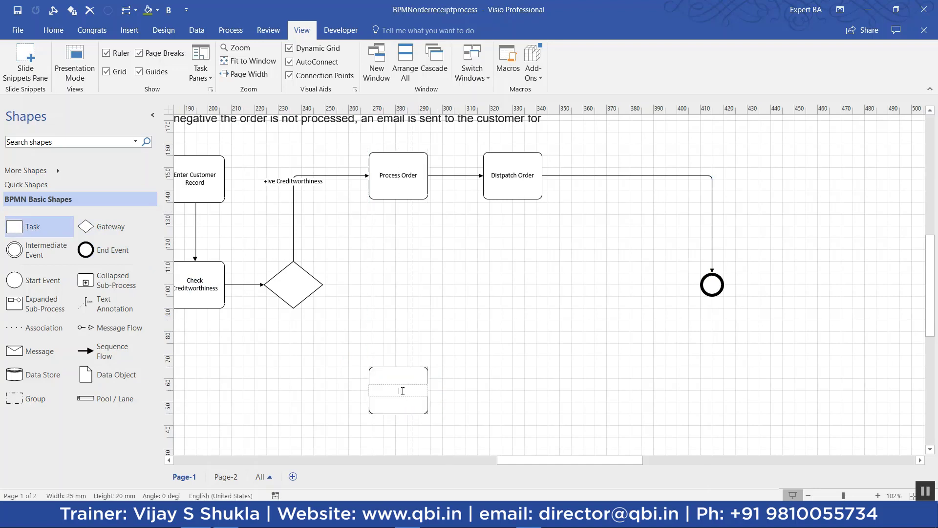
text(Cancelle)
text(Order)
Step: Connect the second gateway's bottom point to "Cancel Order" and label that connector "-ive Credit"
drag(293, 308, 297, 343)
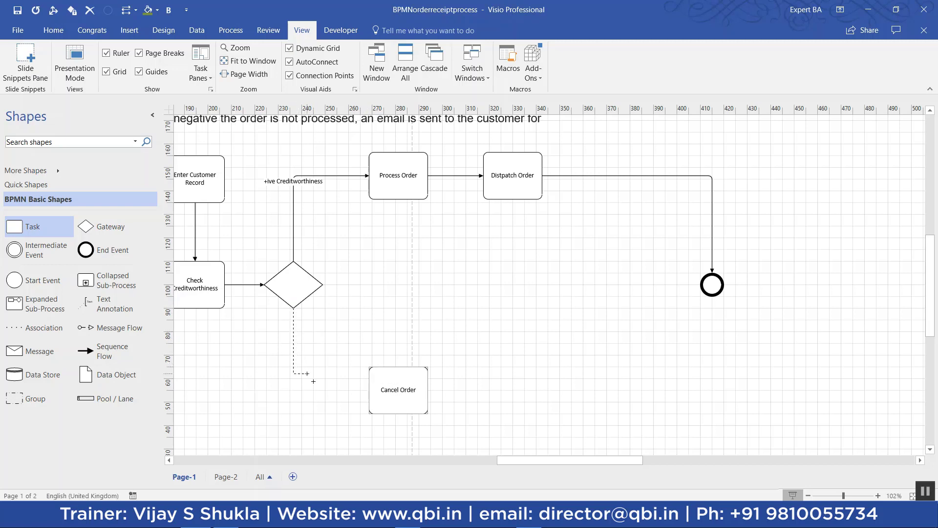
drag(350, 385, 369, 389)
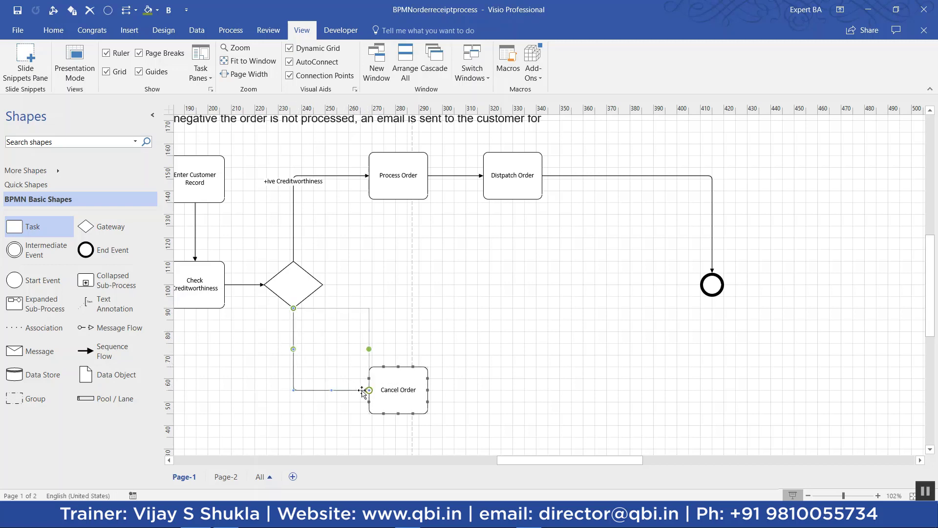
double_click(294, 360)
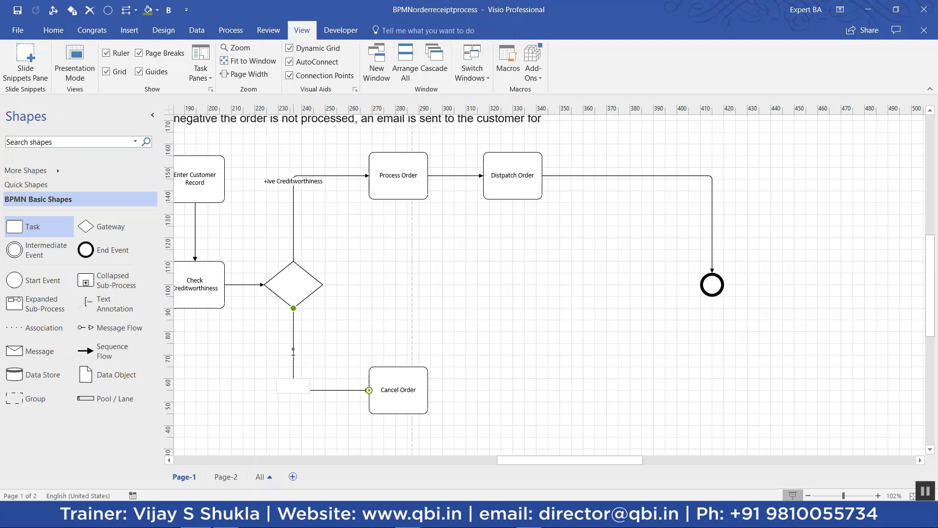
text(-ive Credit)
Step: Place a Task labelled "Cancellation email" to the right of "Cancel Order"
scroll(934, 298, up, 3)
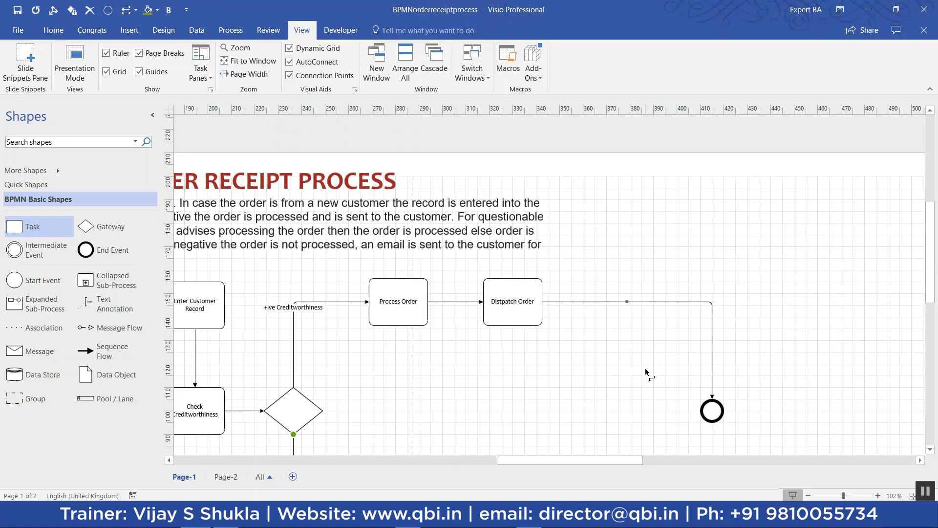
drag(570, 454, 493, 473)
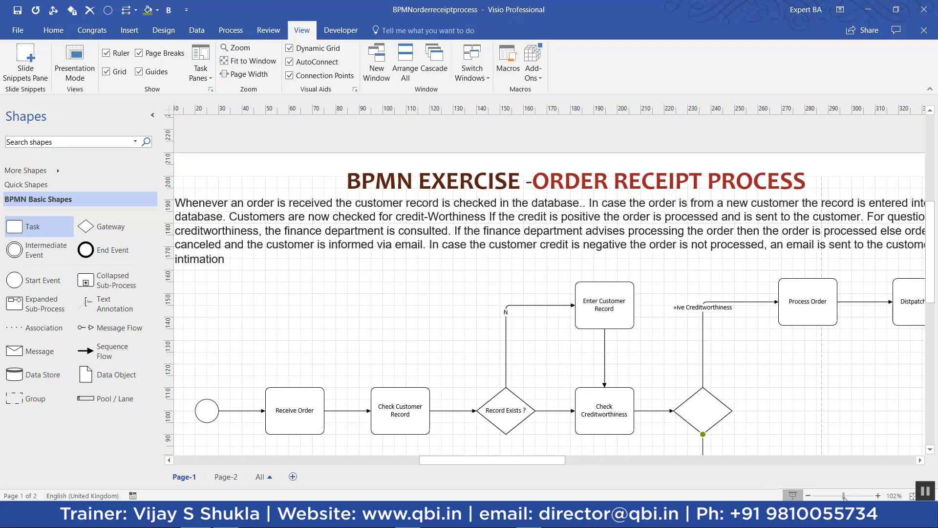
drag(844, 498, 831, 498)
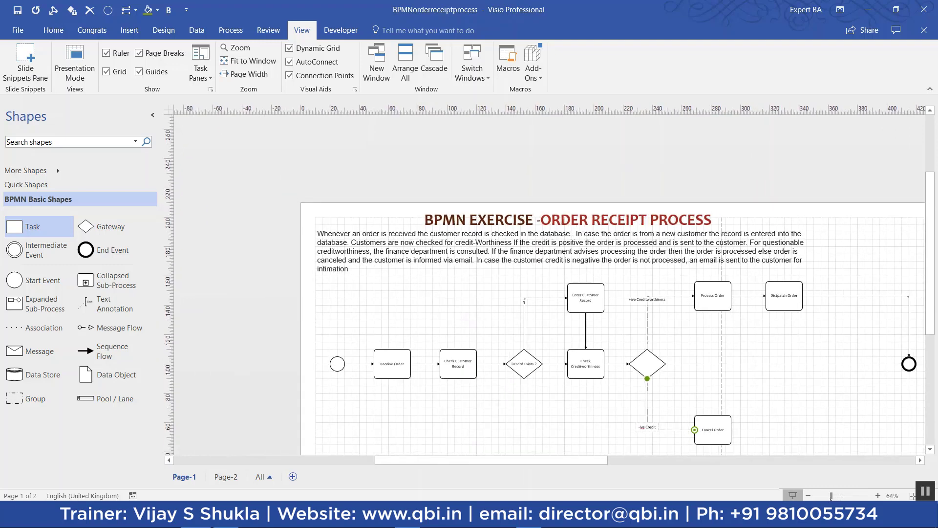
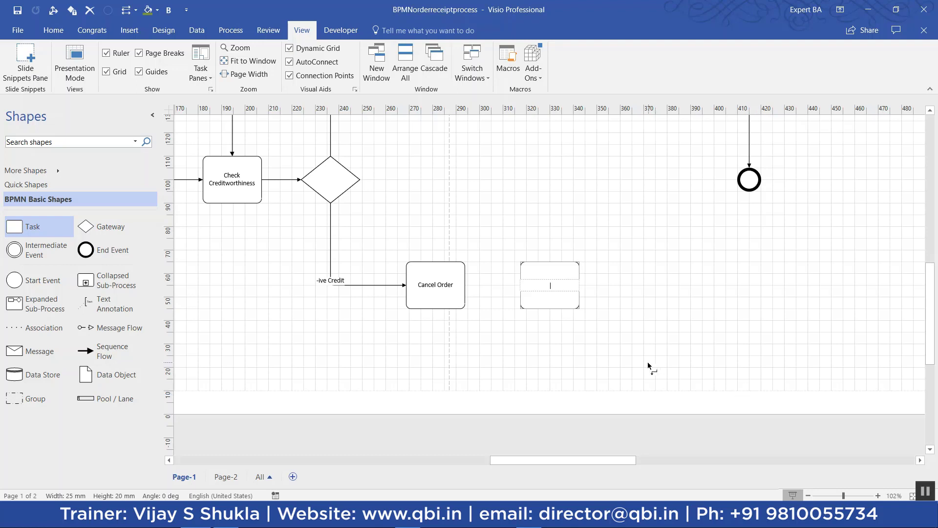
text(Email)
key(BackSpace)
key(BackSpace)
key(BackSpace)
key(BackSpace)
text(Cancelle)
key(BackSpace)
text(ation i)
key(BackSpace)
text(email)
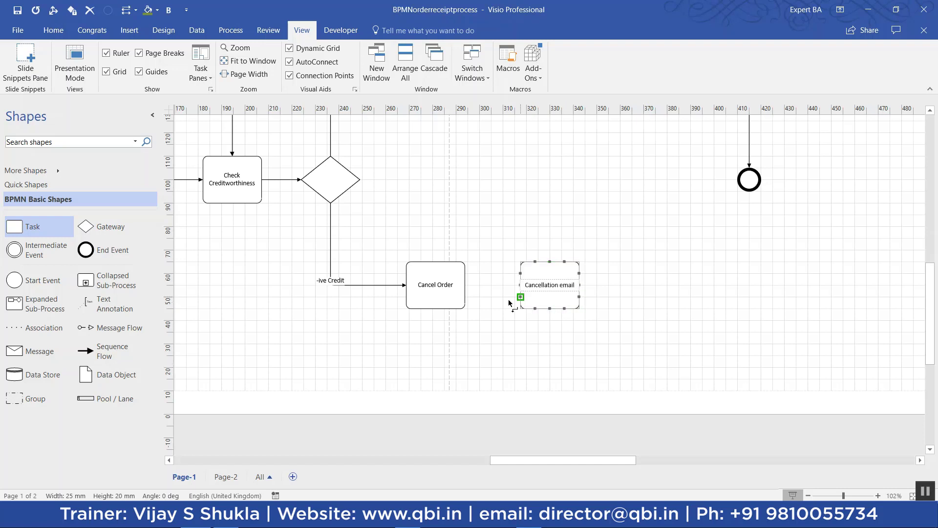
Step: Connect "Cancel Order" to "Cancellation email", and connect "Cancellation email" to the bottom of the End Event
drag(465, 285, 521, 285)
drag(581, 287, 750, 192)
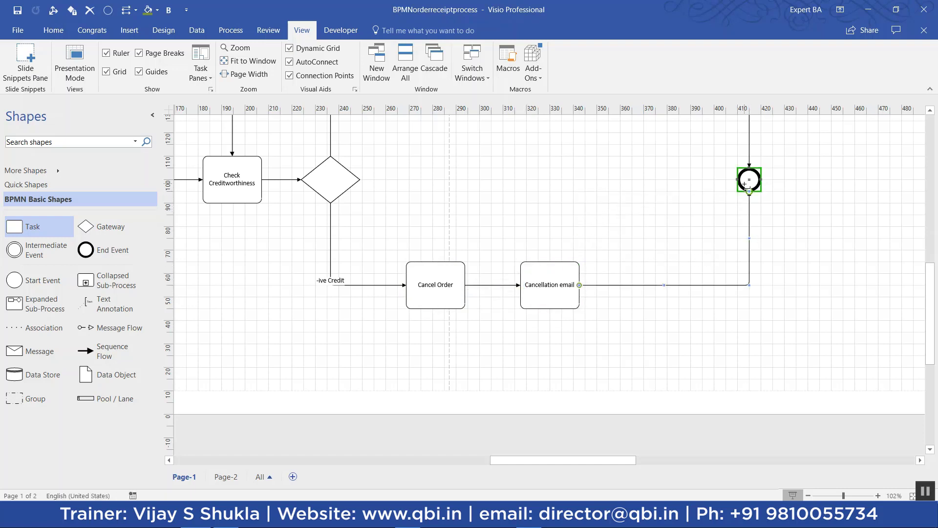
Step: Place a Task to the right of the second gateway and connect the gateway to it with a connector labelled "Questionable"
scroll(930, 325, up, 2)
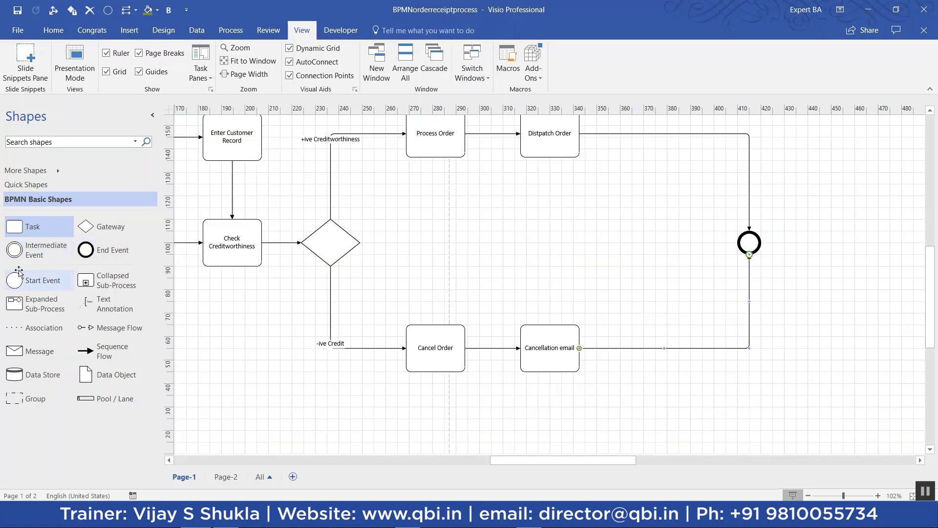
drag(14, 231, 437, 248)
drag(361, 242, 406, 242)
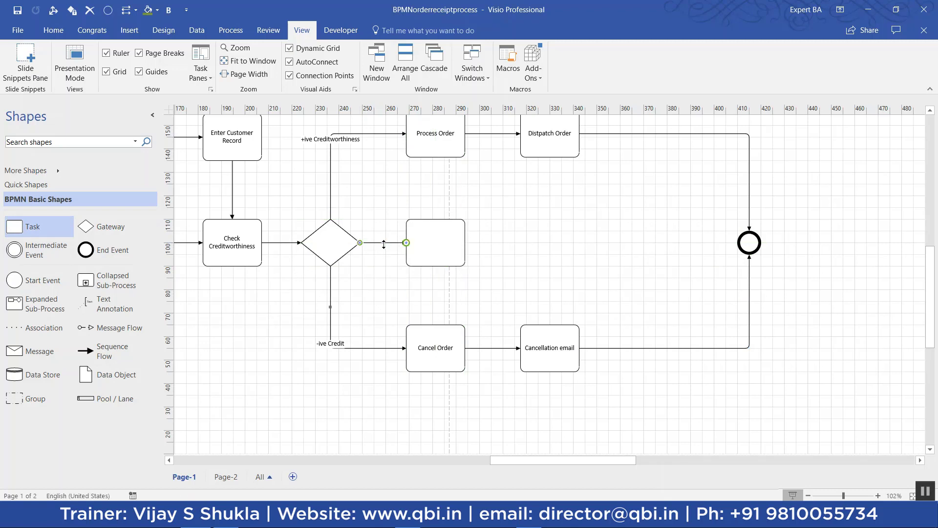
double_click(383, 243)
text(questionable)
click(576, 265)
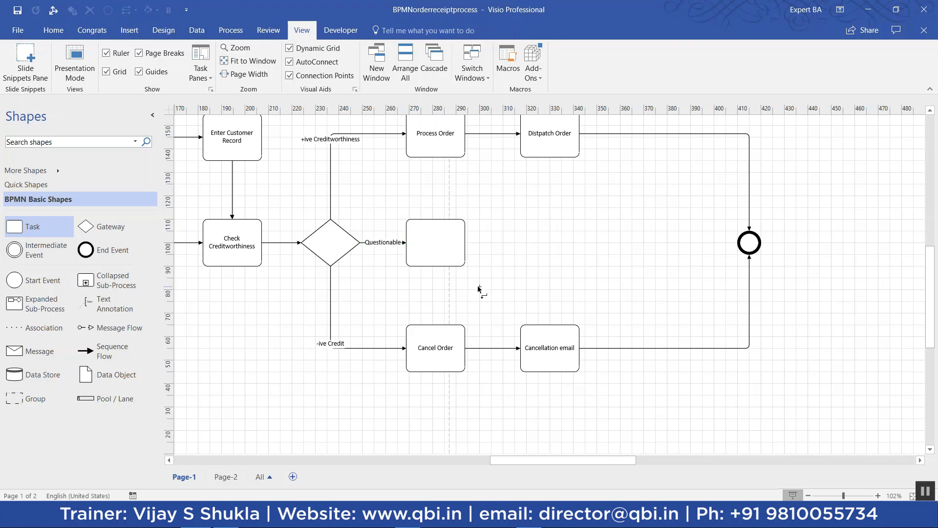
Step: Label the blank Task on the "Questionable" branch "Consult Finance Department"
click(440, 245)
double_click(442, 244)
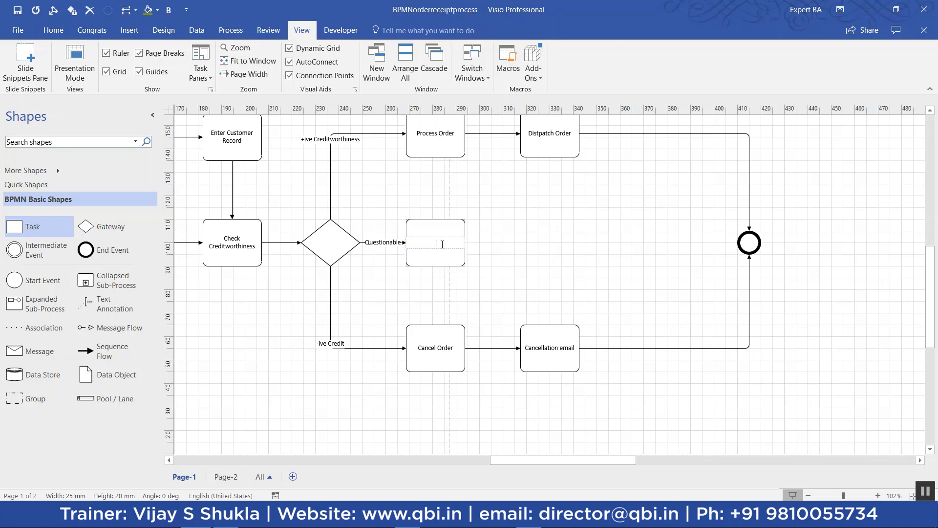
text(Consult Finance Department)
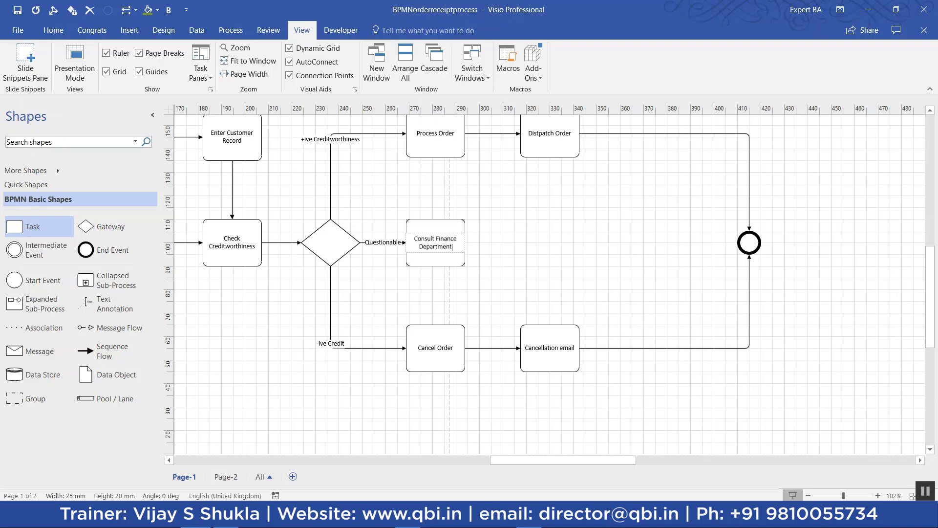
Step: Place a Gateway and two blank Tasks in a row after "Consult Finance Department", connecting them in sequence through to the End Event
drag(88, 227, 529, 239)
mouse_move(562, 249)
drag(15, 227, 616, 249)
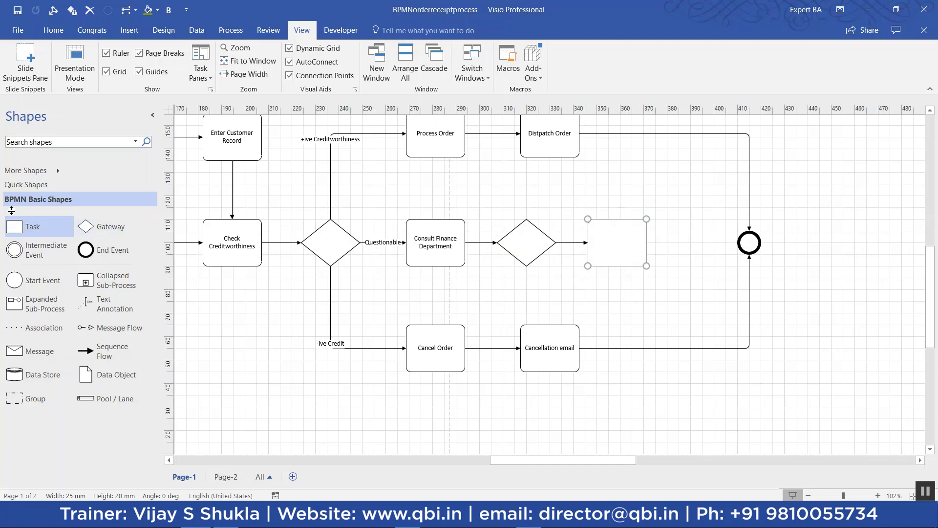
drag(15, 227, 742, 243)
click(794, 268)
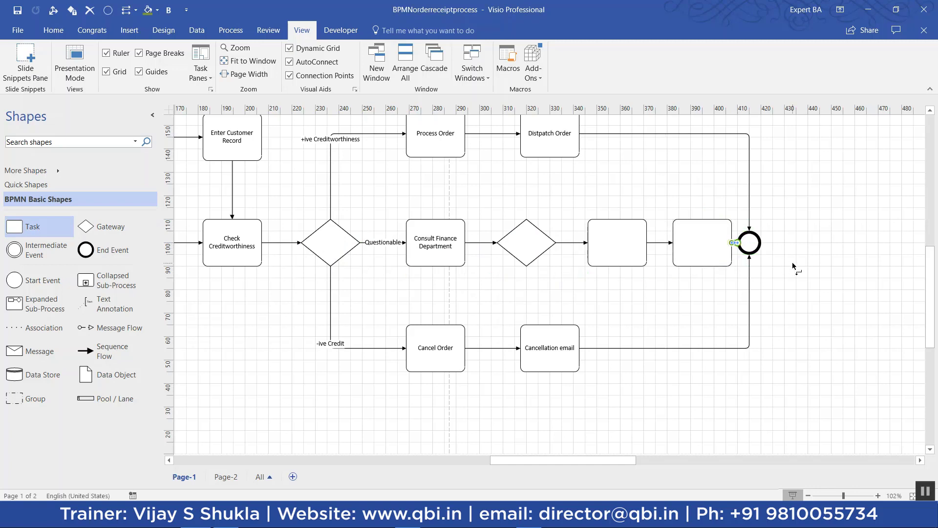
Step: Move the End Event further right to leave space after the second blank Task
click(753, 239)
drag(753, 239, 800, 240)
drag(820, 325, 713, 294)
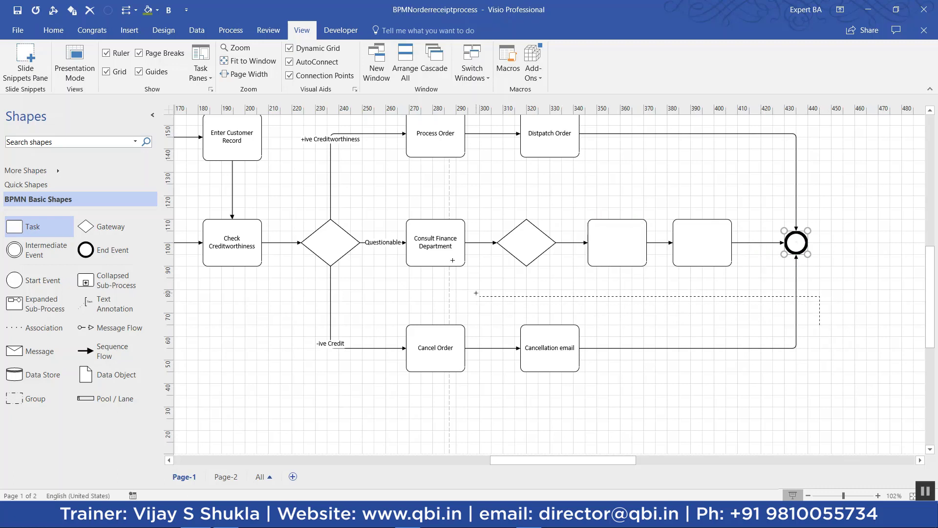
Step: Move "Process Order" slightly to the right, and move "Distpatch Order" right until it sits above the second blank Task
drag(429, 155, 467, 154)
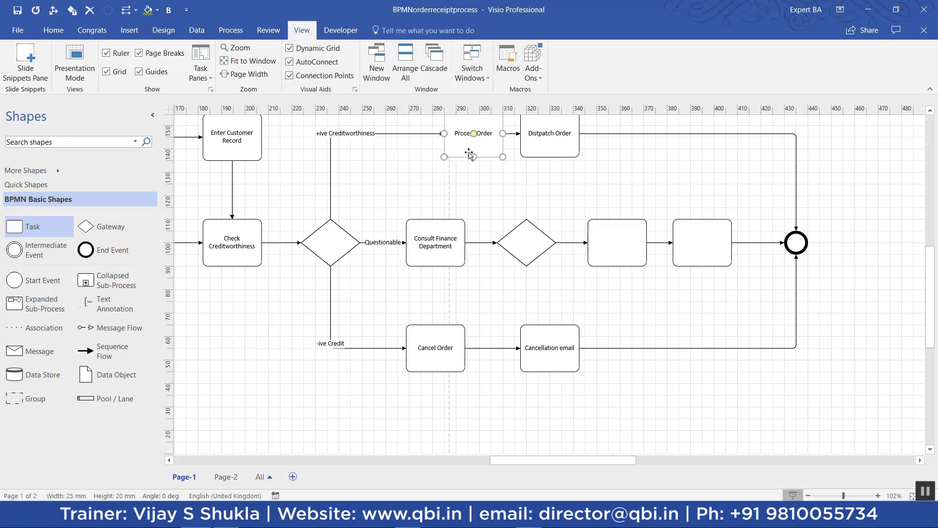
click(578, 135)
click(579, 135)
key(Right)
key(Right)
key(Right)
key(Right)
key(Right)
key(Right)
key(Right)
key(Right)
key(Right)
key(Right)
key(Right)
key(Right)
key(Right)
key(Right)
key(Right)
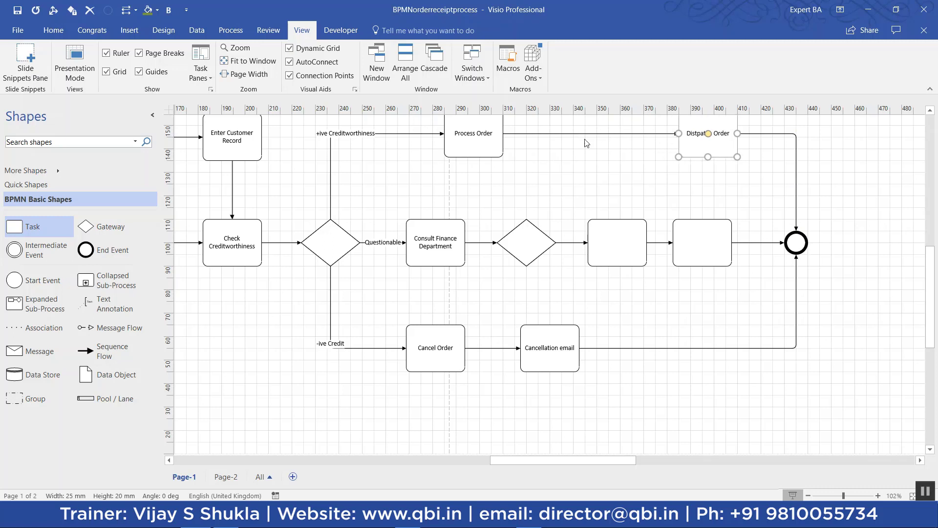
Step: Move "Process Order" right until it is centred above the third gateway, and connect that gateway's top point to it
click(503, 136)
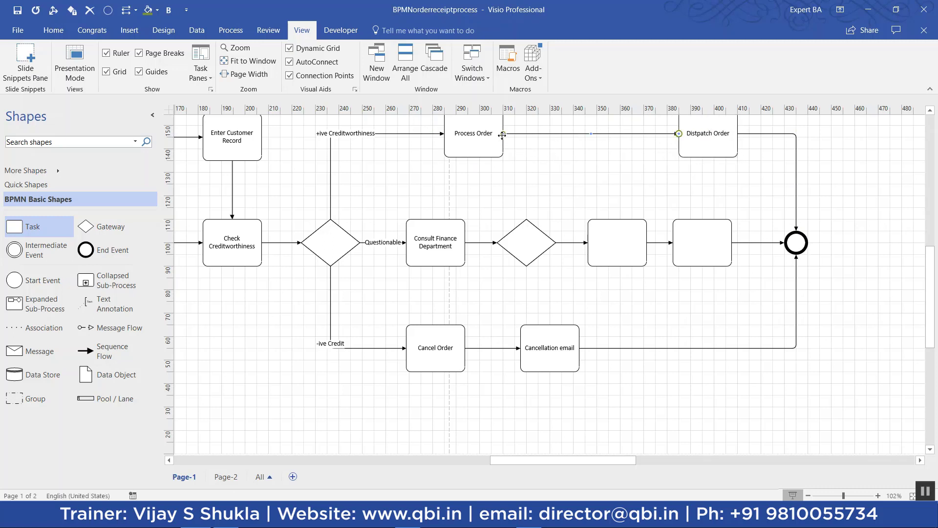
click(502, 136)
key(Right)
key(Right)
key(Right)
key(Right)
key(Right)
key(Right)
key(Right)
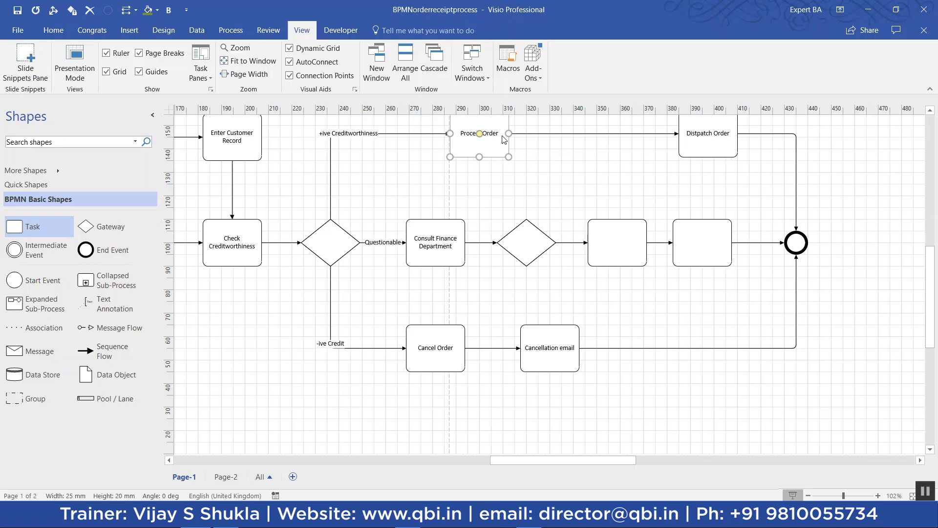
key(Right)
key(Right)
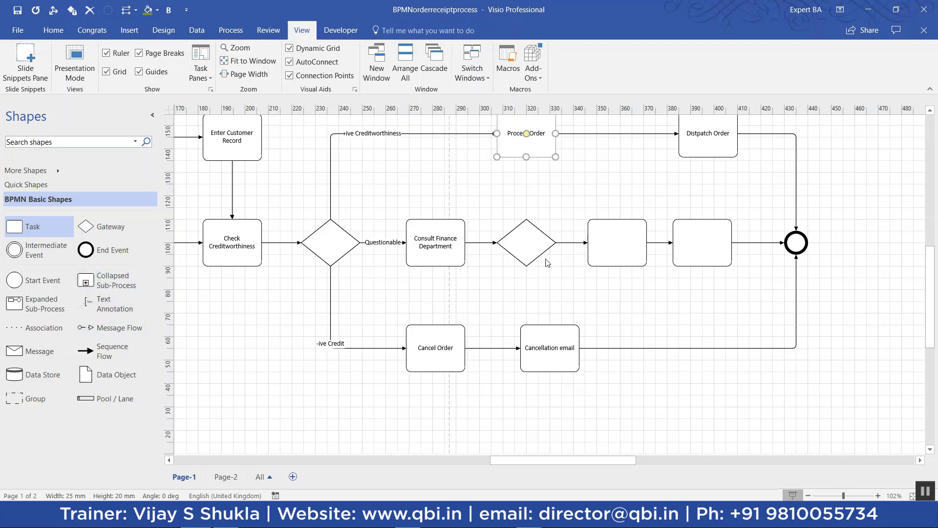
mouse_move(527, 219)
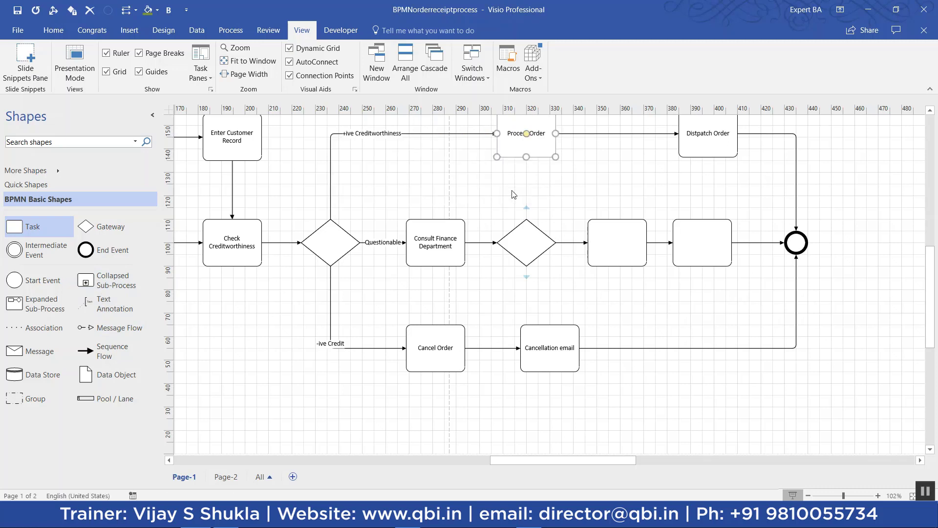
drag(526, 220, 526, 158)
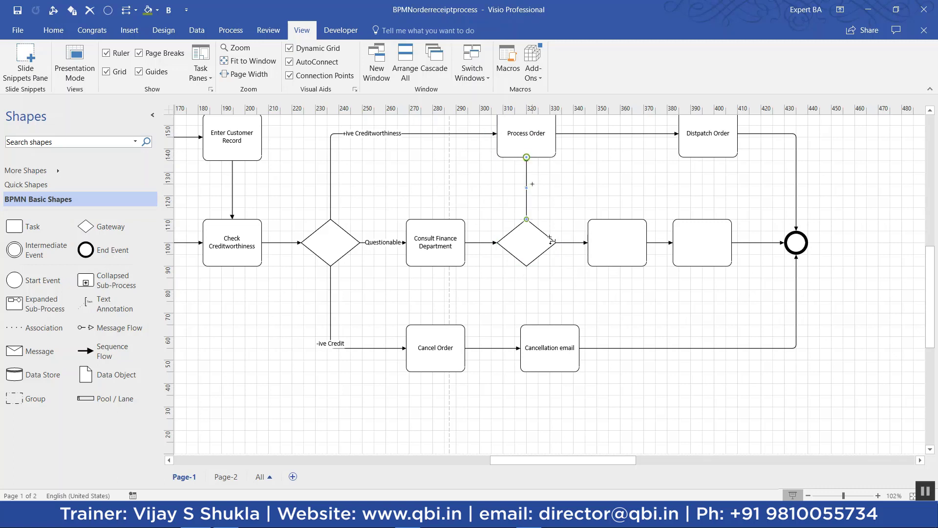
Step: Label the two blank tasks after the third gateway "Cancel Order" and "Cancellation Email", in flow order
click(659, 416)
double_click(618, 265)
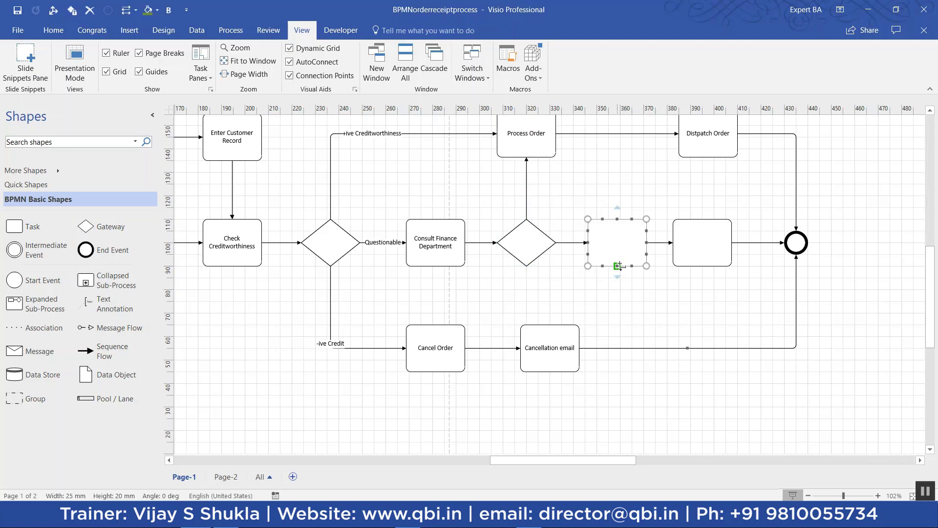
text(Canc)
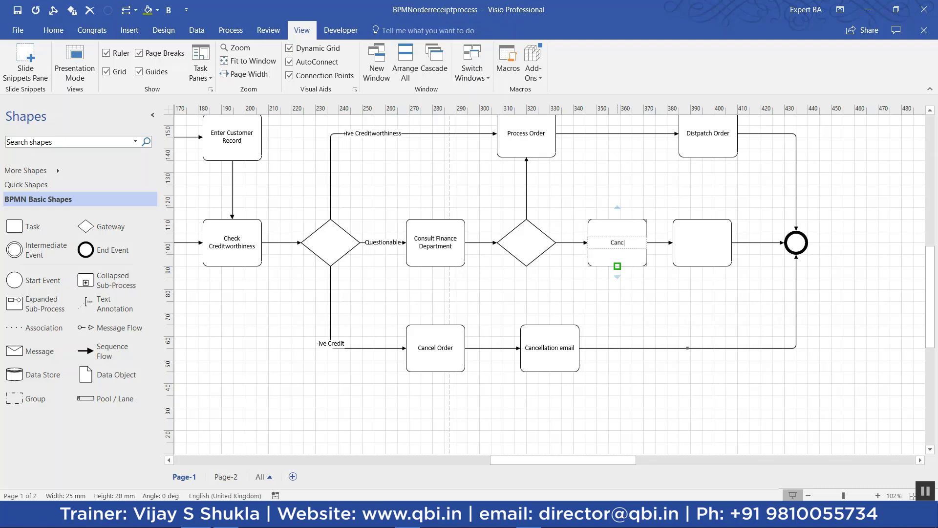
text(el Order)
click(699, 239)
double_click(701, 239)
text(Cancellation Email)
click(701, 336)
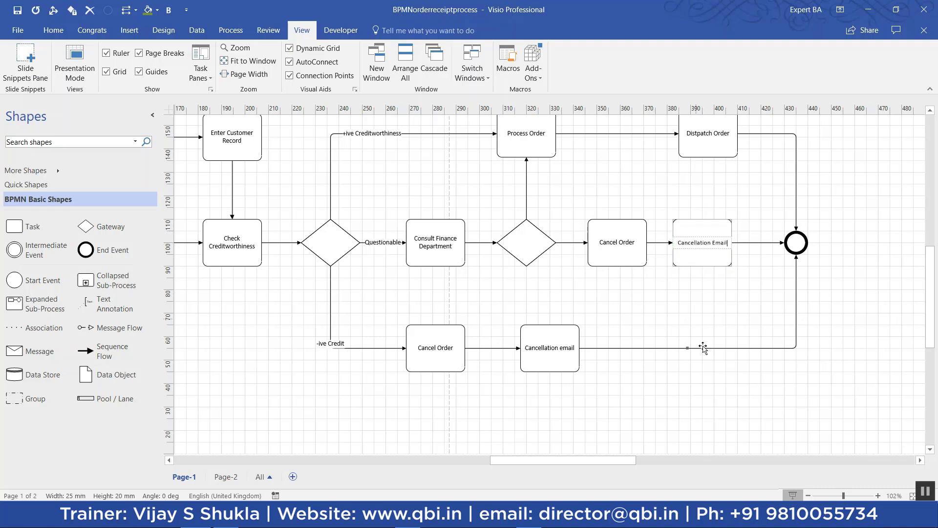
Step: Label the connector from the third gateway to "Cancel Order" "-ive Advise" and the one up to "Process Order" "+ive Advise"
click(700, 457)
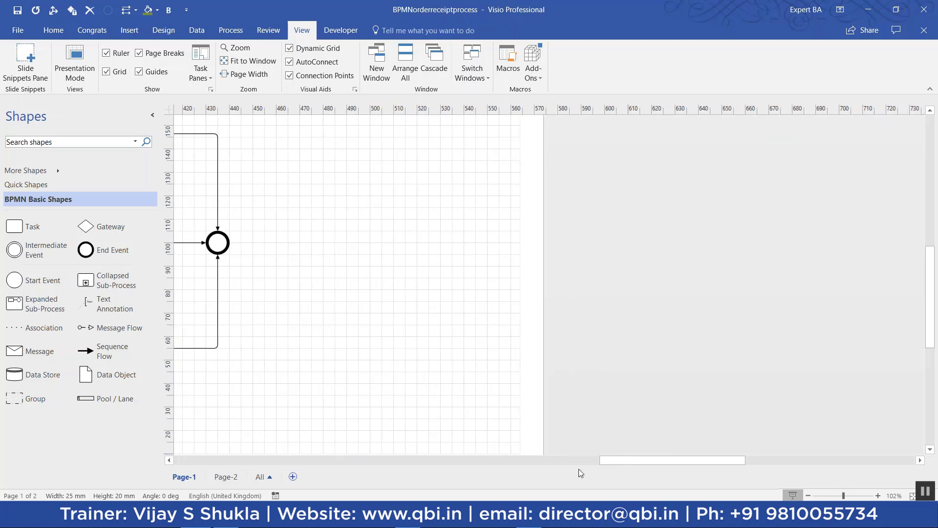
drag(653, 462, 534, 470)
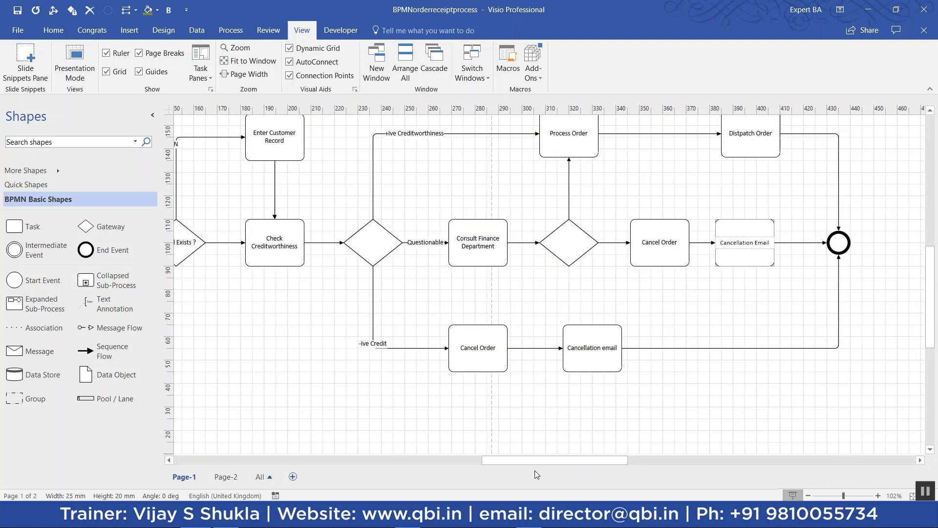
key(F5)
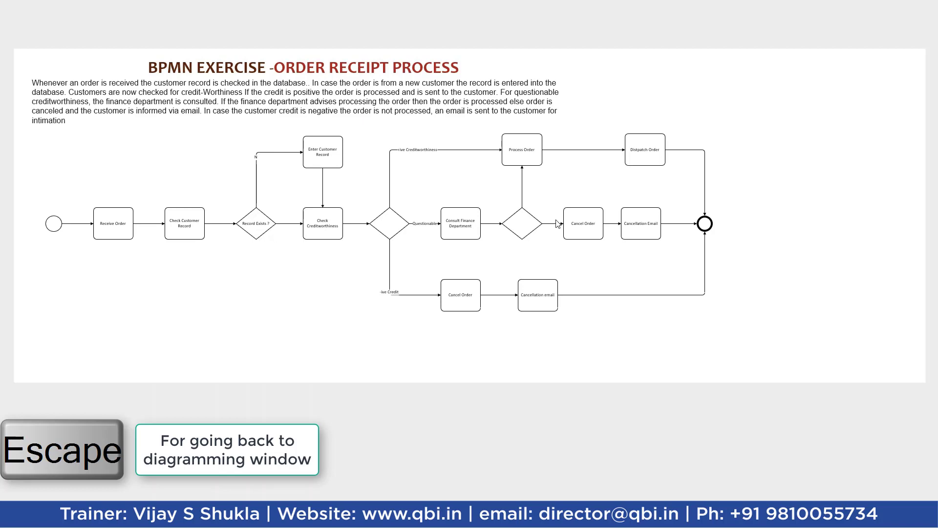
key(Escape)
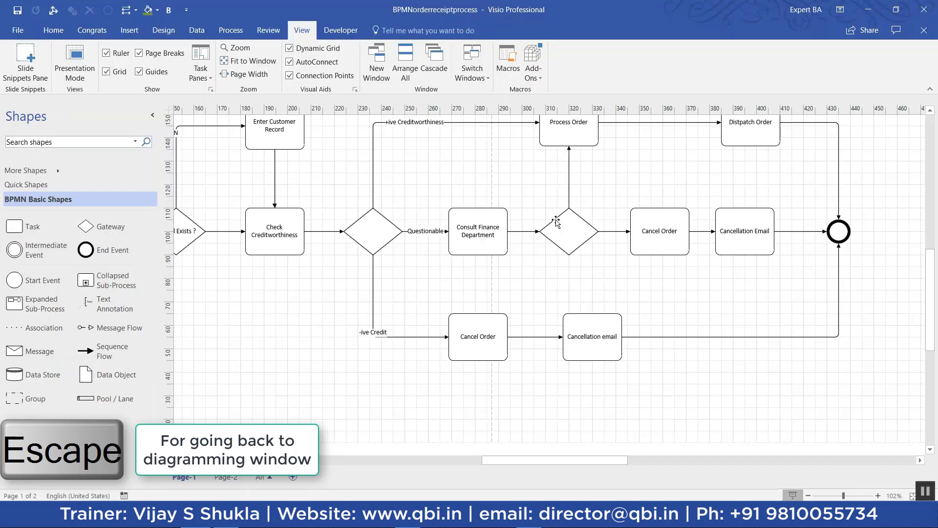
double_click(608, 231)
text(-ive )
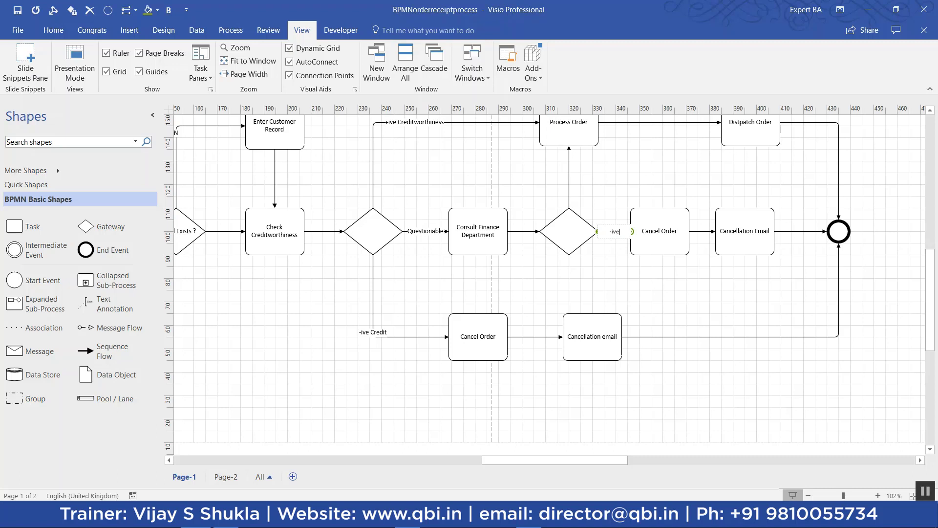
text(Advise)
double_click(570, 177)
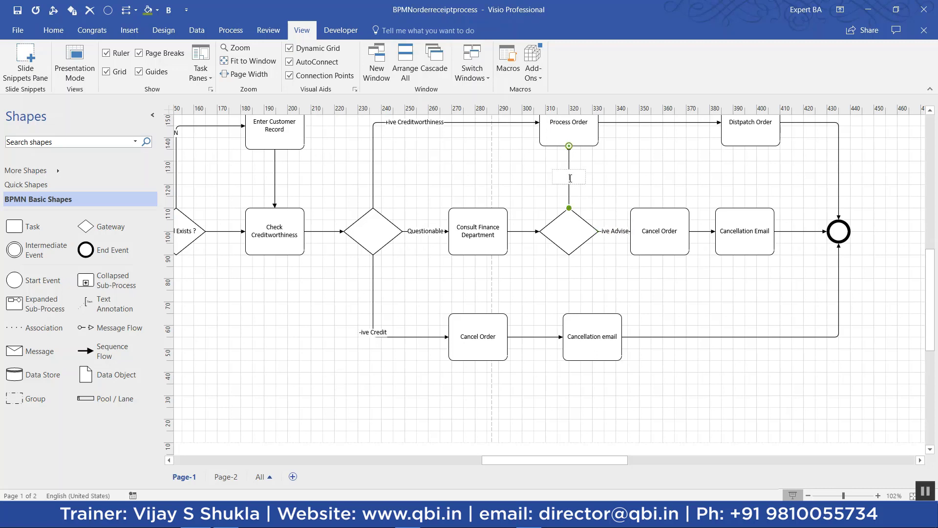
text(+ive Advise)
click(554, 410)
Step: Label the connector between "Check Creditworthiness" and the second gateway "Y"
key(F5)
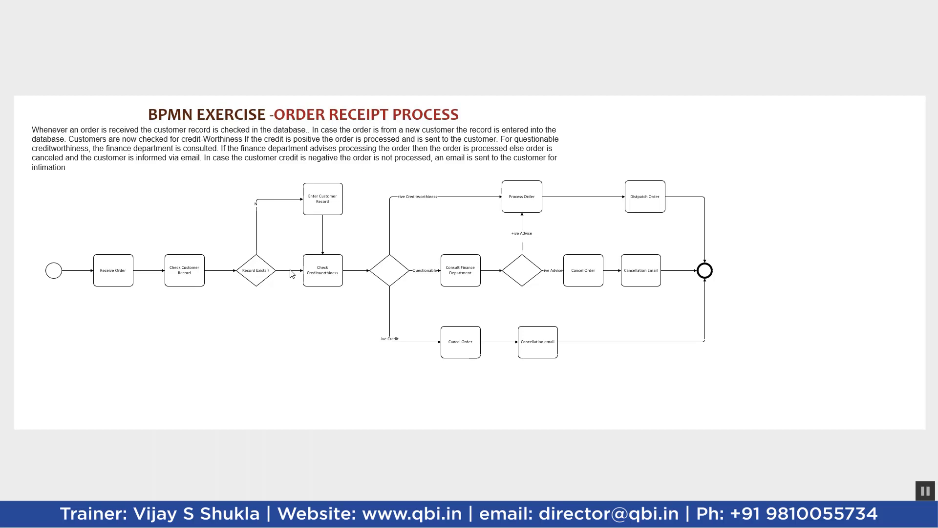
key(Escape)
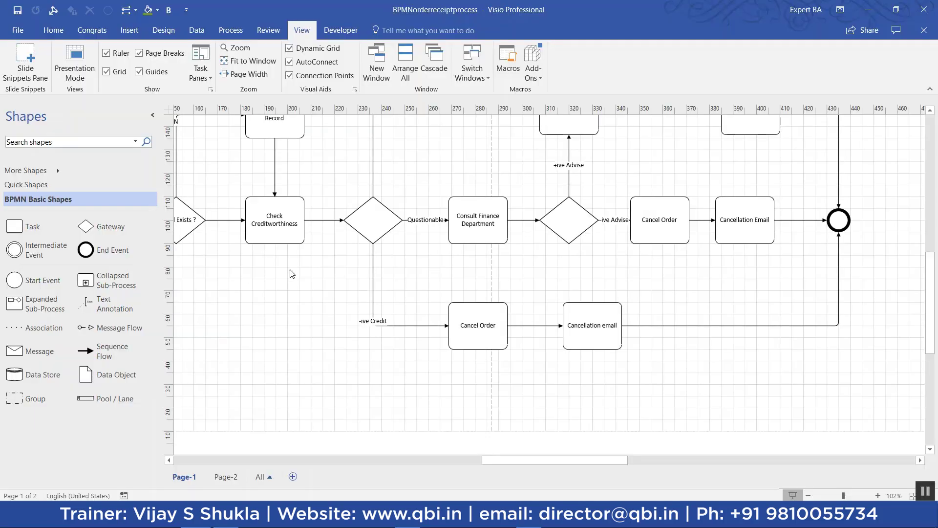
click(318, 222)
text(Y)
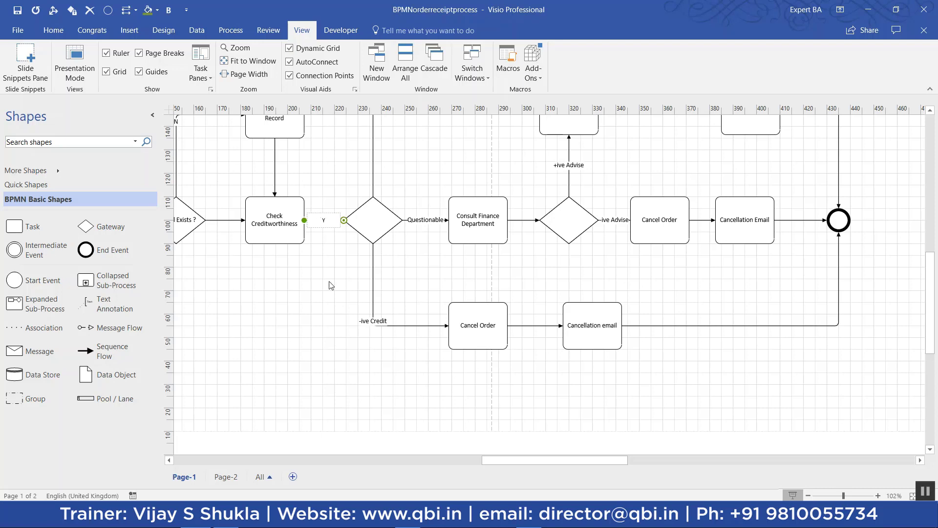
click(338, 323)
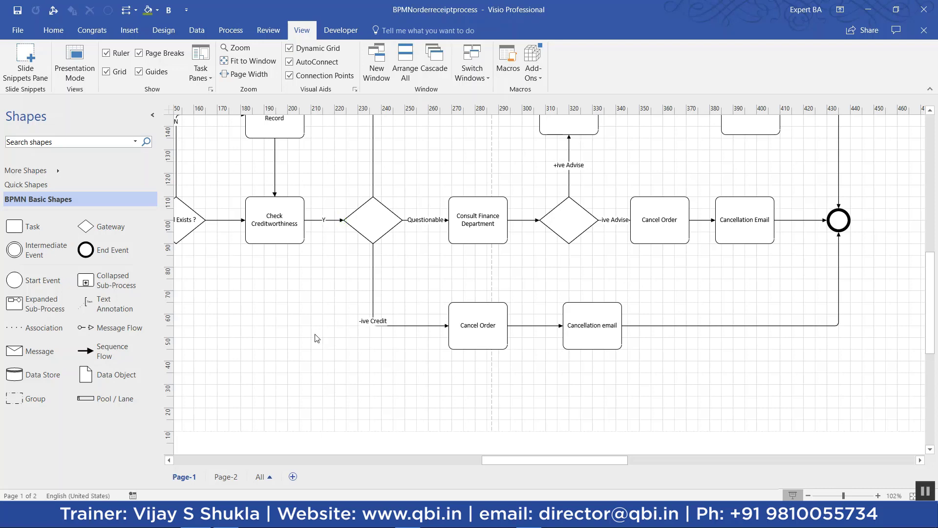
Step: Label the connector from "Record Exists ?" to "Check Creditworthiness" "Y", and remove the "Y" from the connector after "Check Creditworthiness"
key(F5)
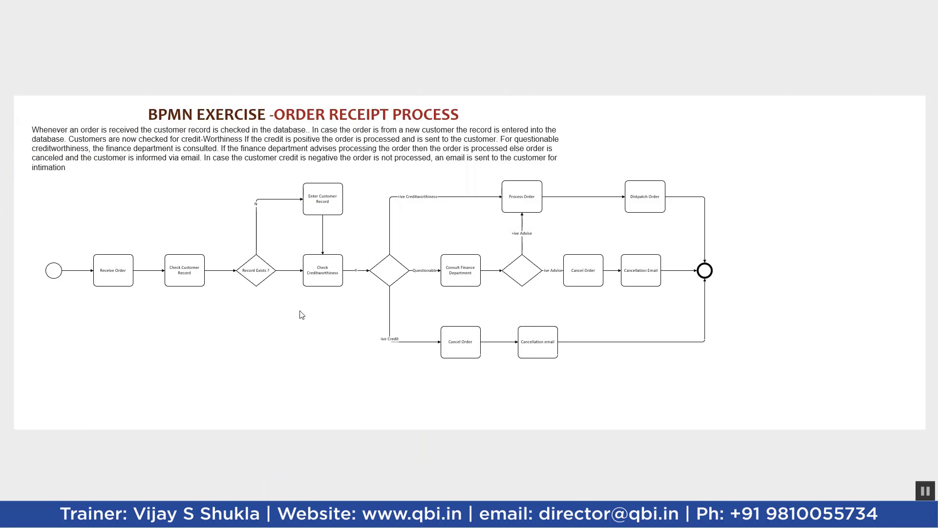
key(Escape)
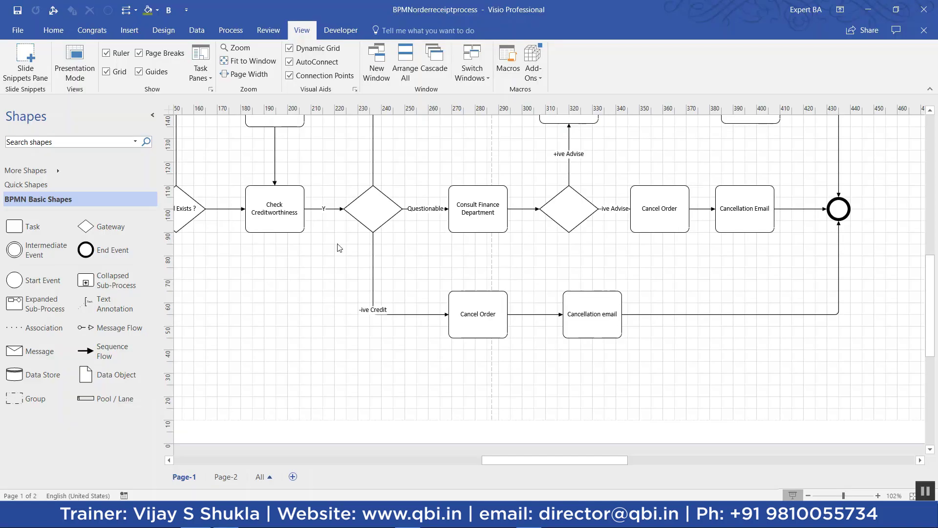
double_click(224, 208)
text(Y)
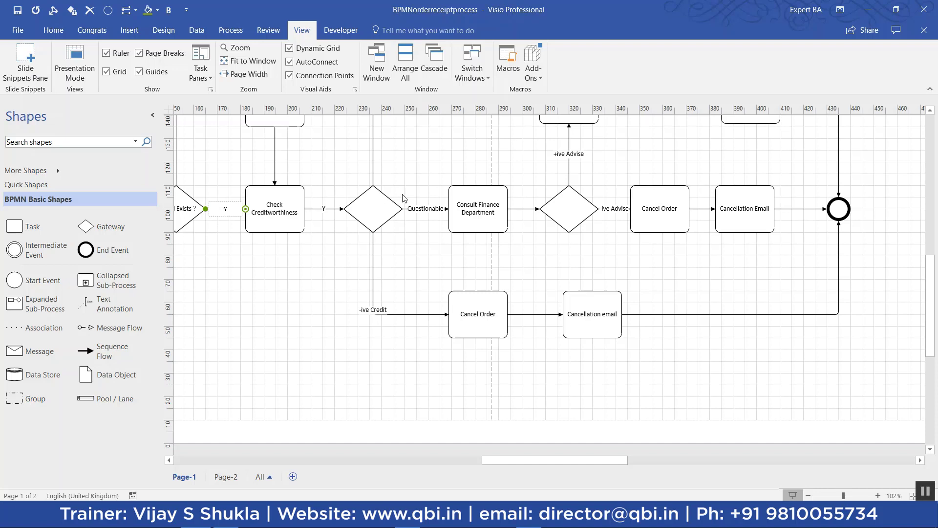
double_click(326, 209)
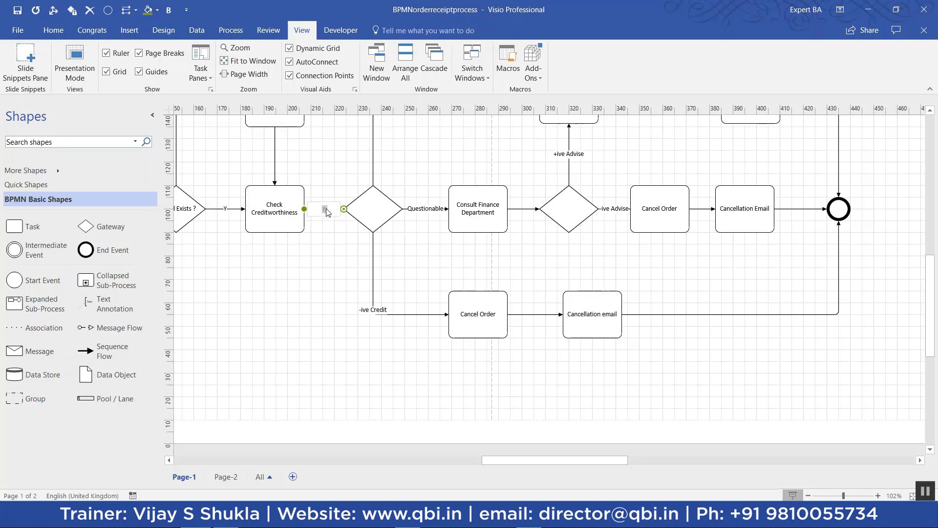
key(BackSpace)
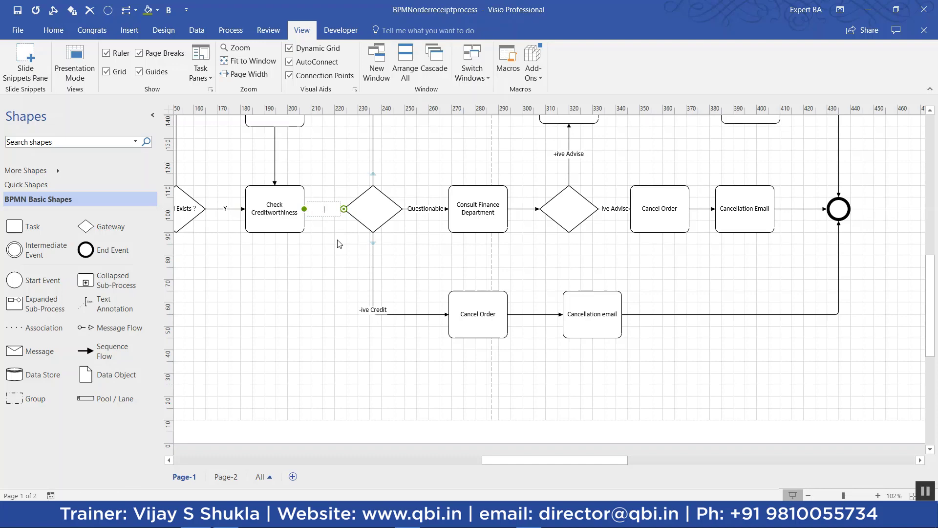
click(303, 336)
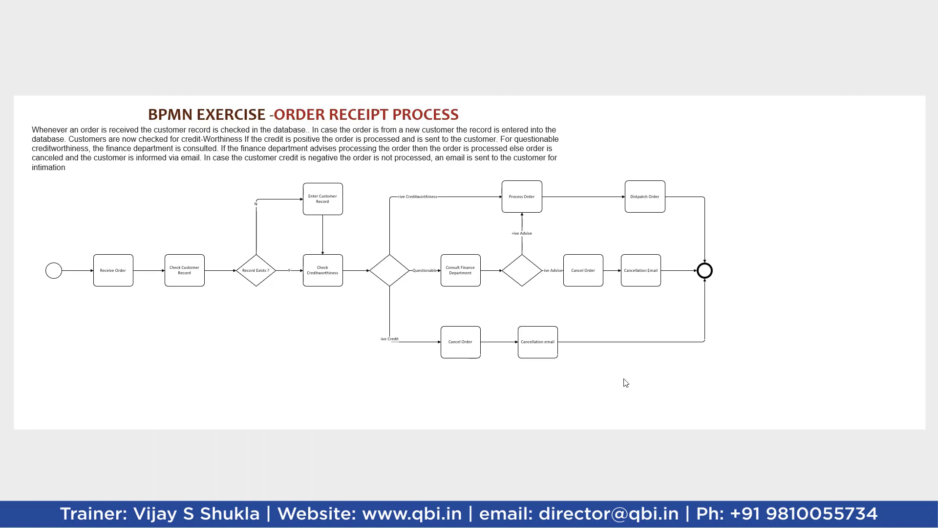
Step: Move the "Cancellation email" task of the negative credit branch right until it sits roughly beneath the middle row's "Cancellation Email"
key(Escape)
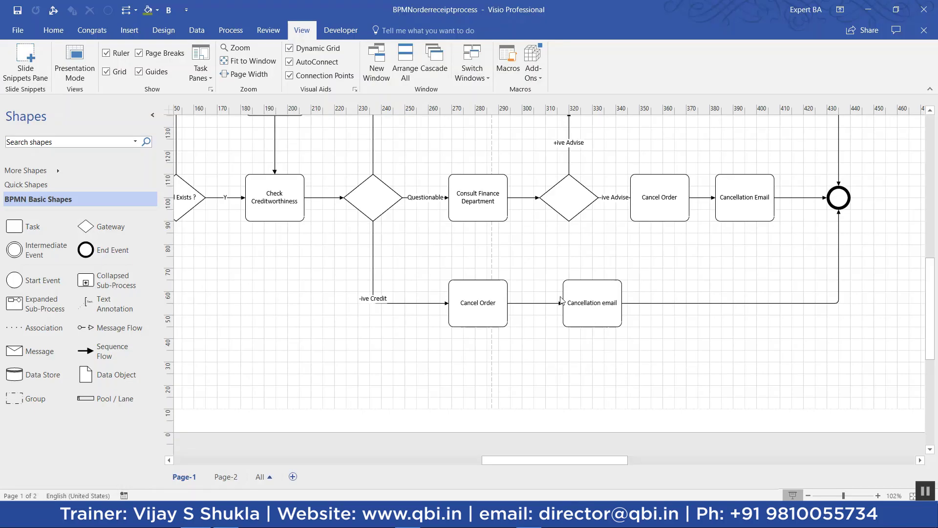
click(506, 300)
click(621, 292)
key(Right)
key(Right)
key(Right)
key(Right)
key(Right)
key(Right)
key(Right)
key(Right)
key(Right)
key(Right)
key(Right)
key(Right)
key(Right)
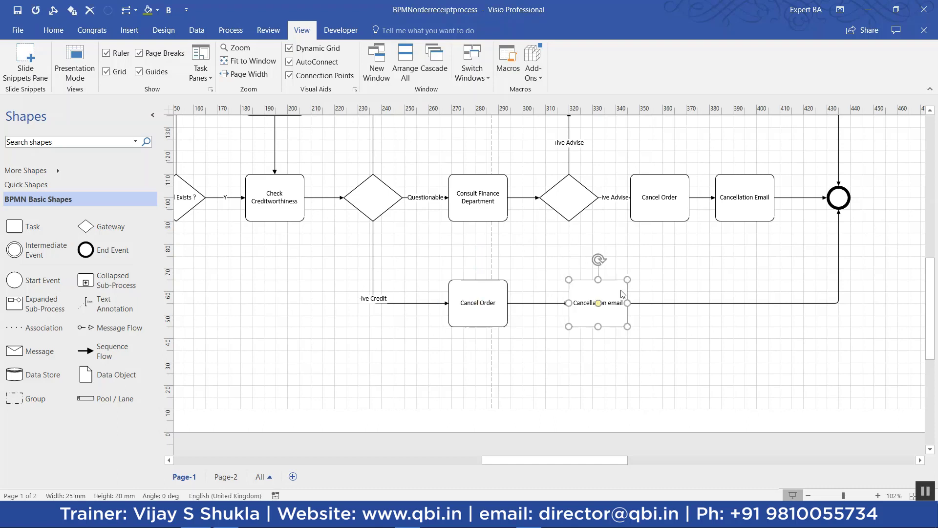
key(Right)
key(Right)
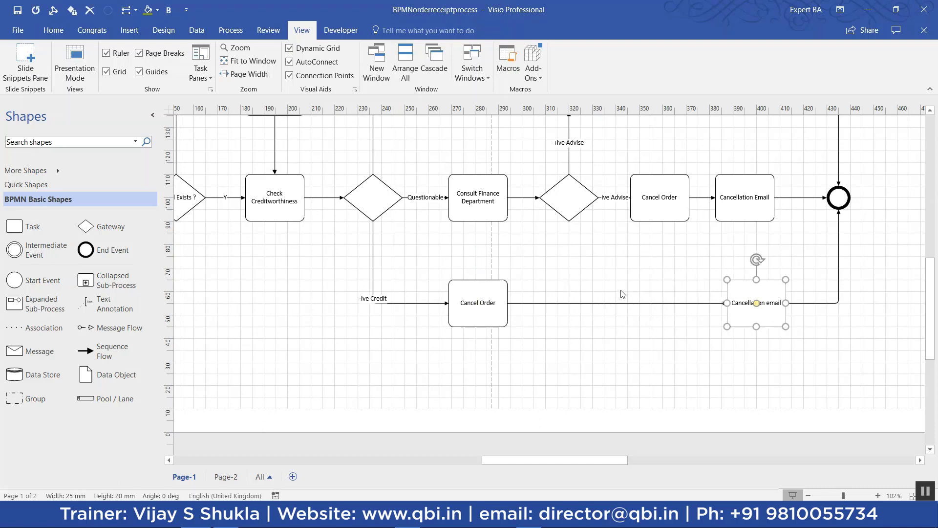
key(Left)
Step: Move the "Cancel Order" task of the negative credit branch right until it sits roughly beneath the middle row's "Cancel Order"
click(506, 302)
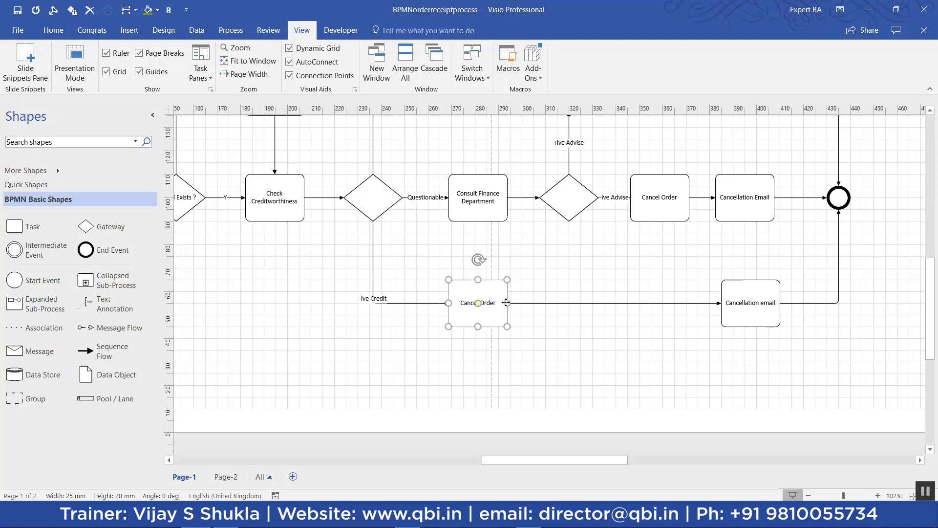
key(Right)
key(Right)
key(Right)
key(Right)
key(Right)
key(Right)
key(Right)
key(Right)
key(Right)
key(Right)
key(Right)
key(Right)
key(Right)
key(Right)
key(Right)
key(Right)
key(Right)
key(Right)
key(Right)
key(Right)
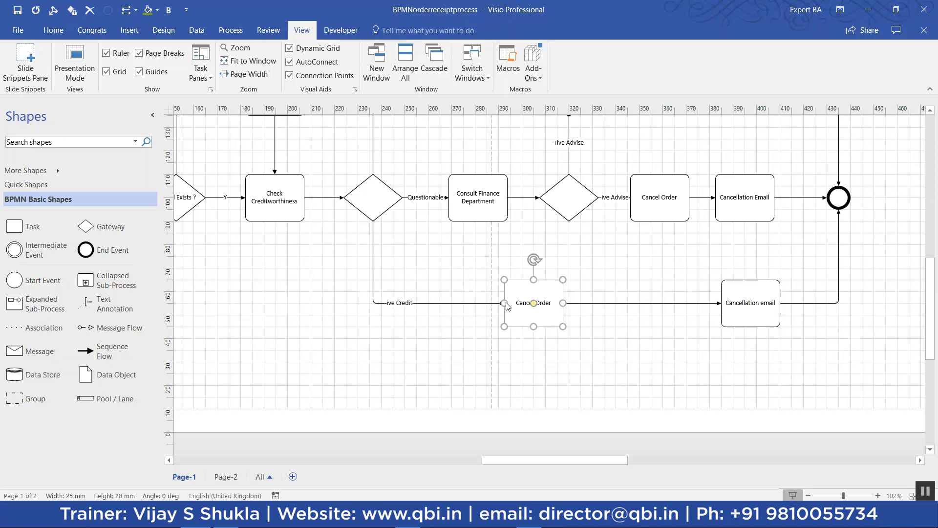
key(Right)
key(Right)
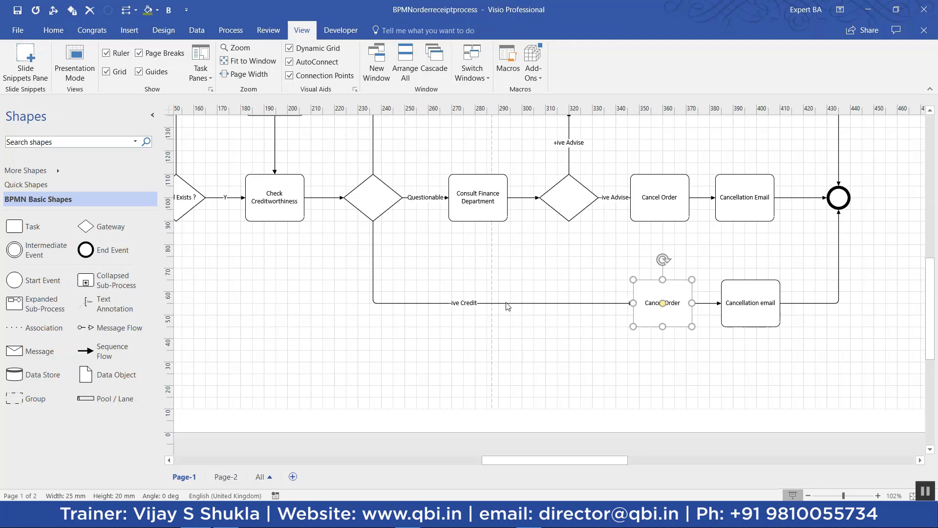
key(Right)
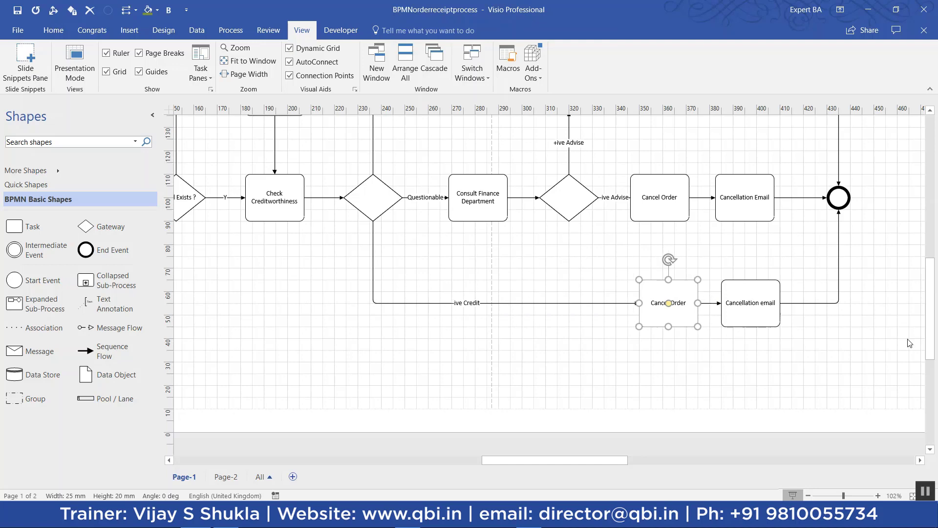
Step: Nudge "Distpatch Order" slightly left so it lines up above the middle row's "Cancellation Email"
drag(934, 339, 929, 316)
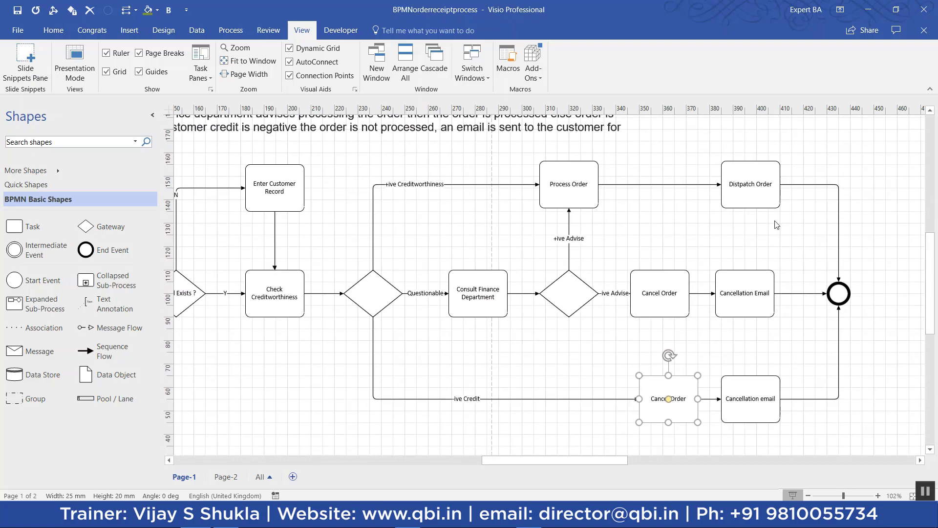
click(747, 207)
key(Left)
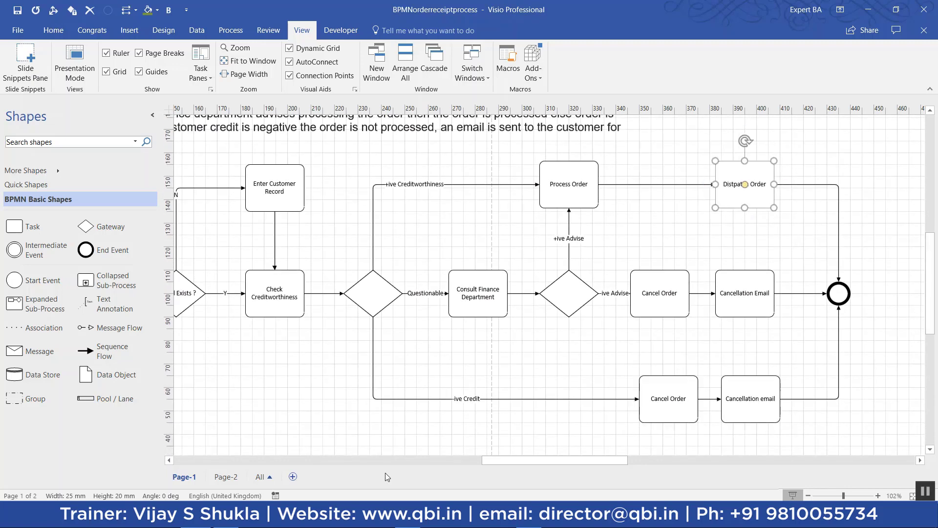
Step: Open the Size & Position window and set the X position of the negative credit branch's "Cancellation email" task to 395 mm
click(111, 497)
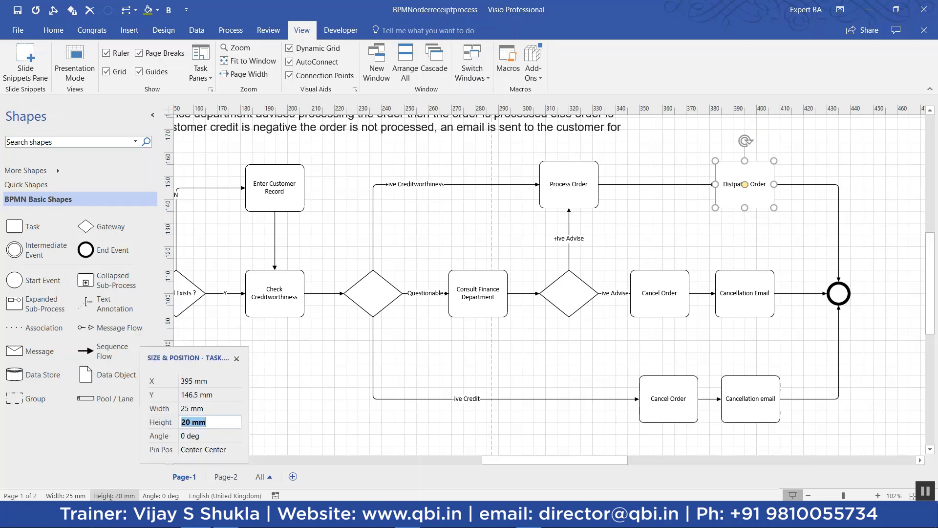
click(744, 273)
drag(745, 274, 756, 377)
click(756, 379)
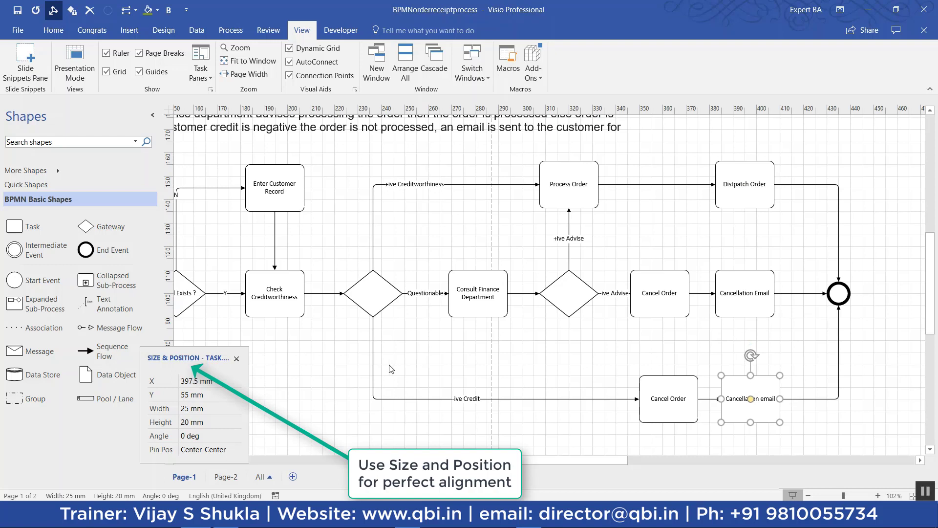
click(198, 381)
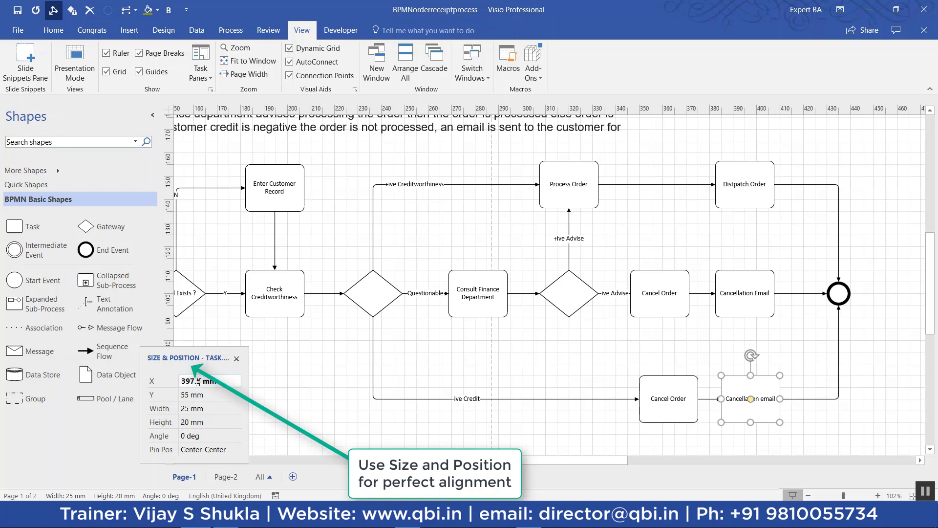
key(BackSpace)
key(BackSpace)
key(BackSpace)
key(BackSpace)
key(BackSpace)
text(395)
key(Return)
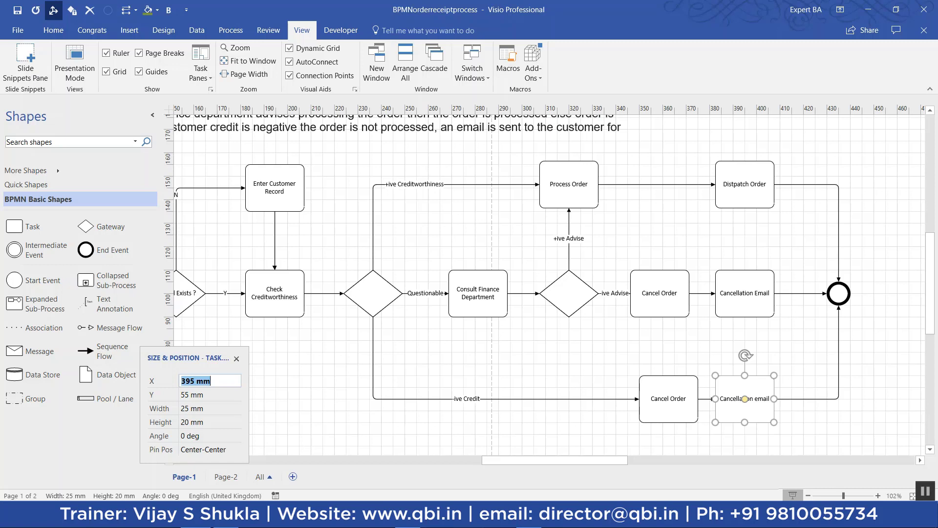
key(Return)
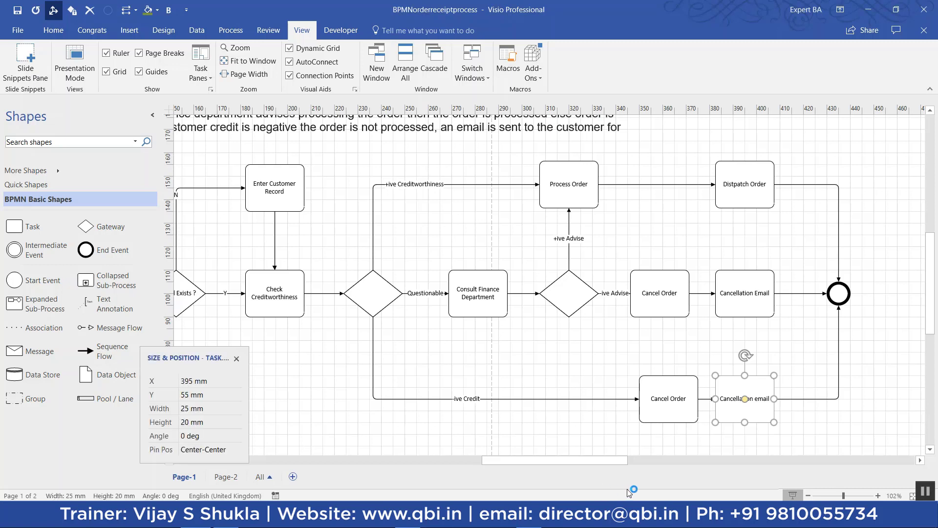
Step: Set the X position of the negative credit branch's "Cancel Order" task to 358.7 mm, matching the middle row's "Cancel Order"
click(678, 318)
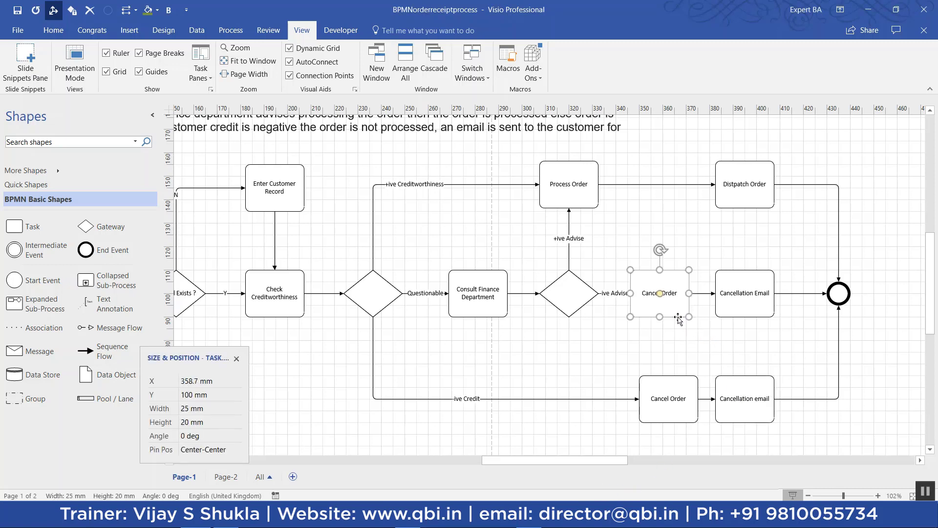
click(674, 378)
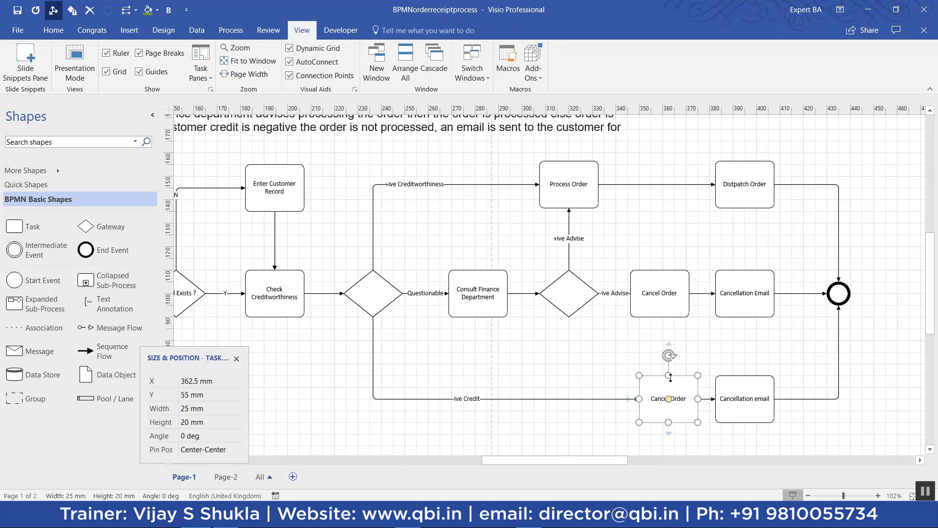
click(652, 316)
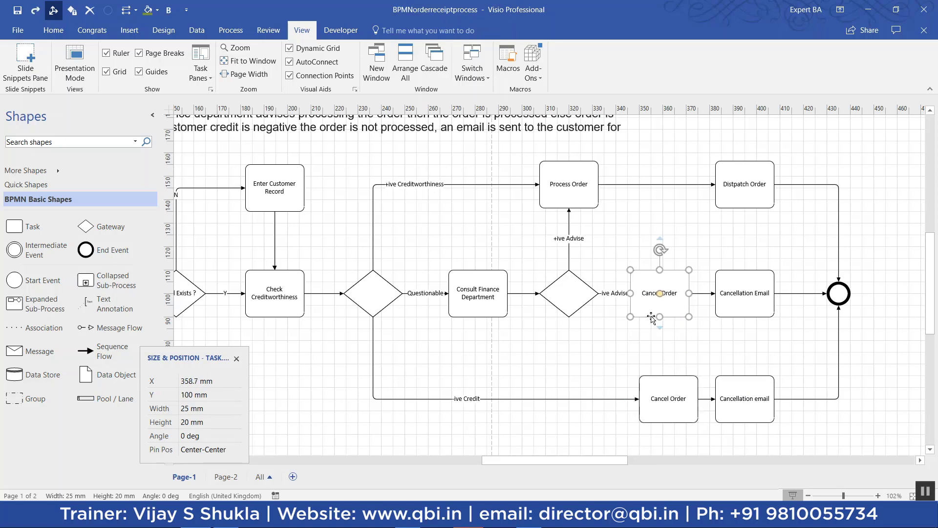
click(665, 379)
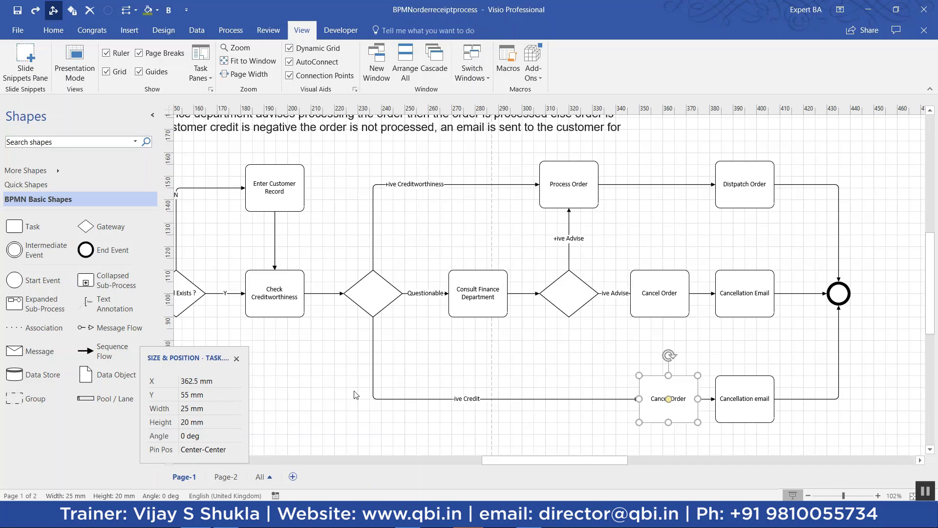
click(210, 381)
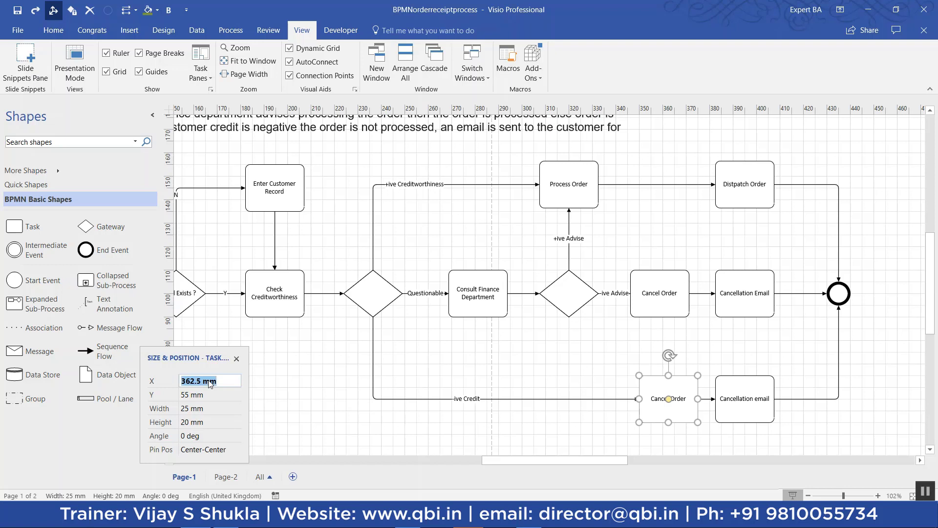
text(358.7)
click(276, 421)
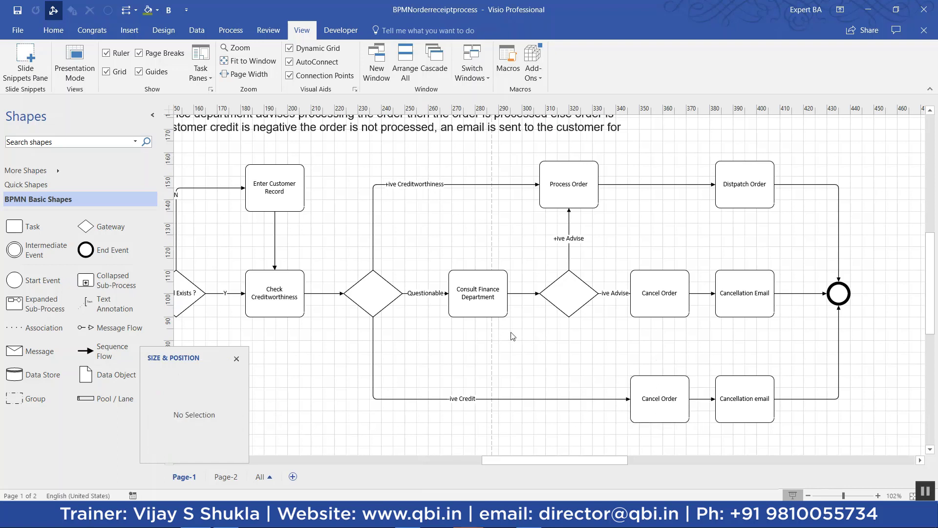
Step: Set the Y position of the "Process Order" task to 145 mm, matching "Enter Customer Record"
click(297, 193)
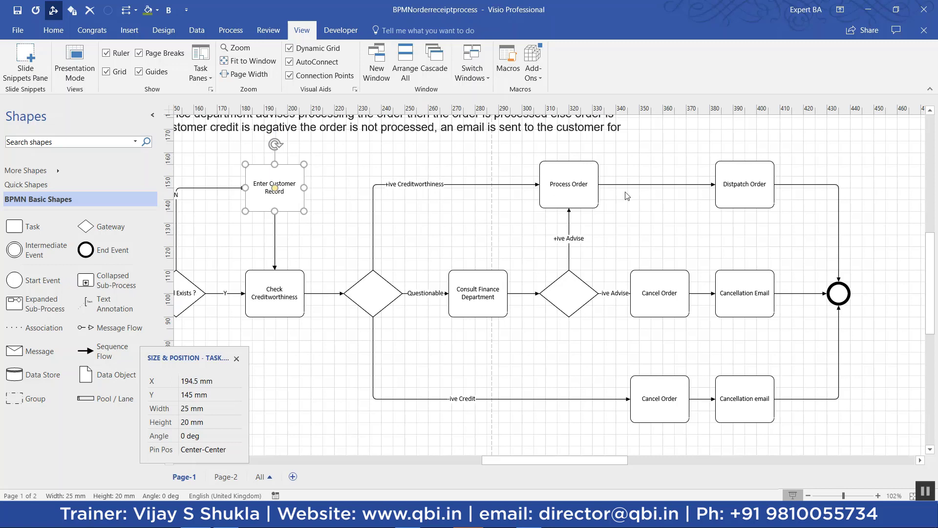
click(596, 187)
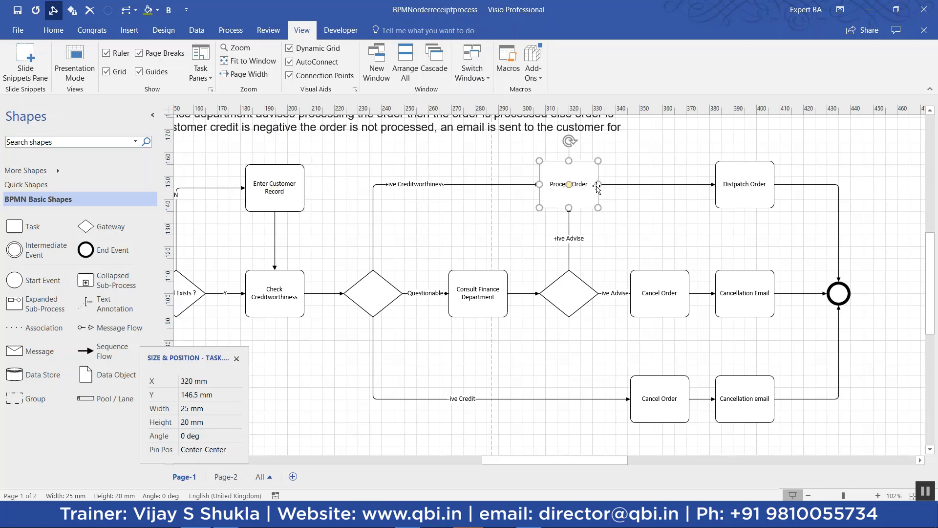
click(216, 394)
text(145)
key(Return)
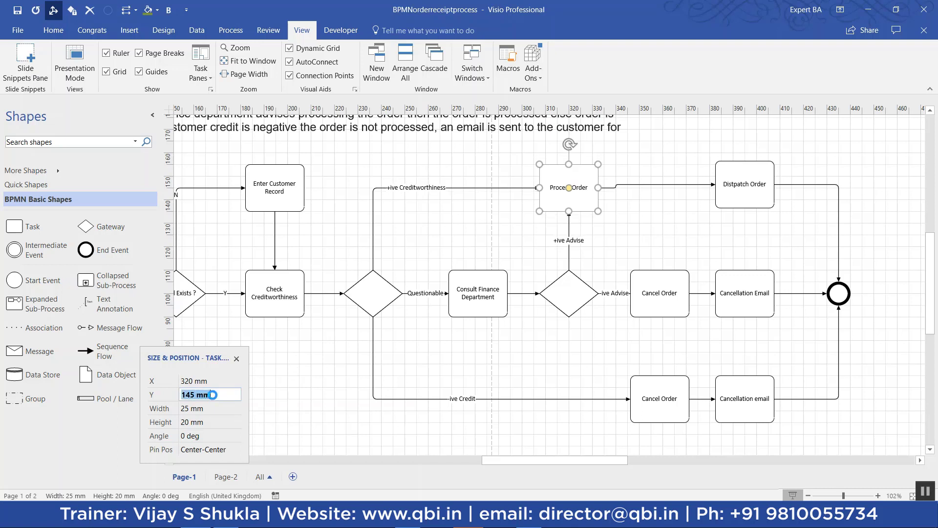
Step: Set the Y position of the "Distpatch Order" task to 145 mm and clear the selection
click(764, 206)
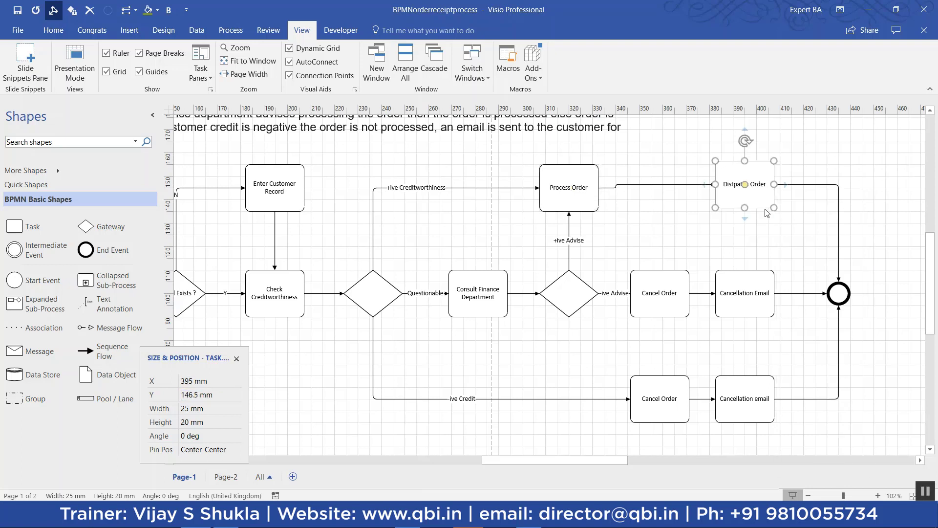
click(213, 396)
text(145)
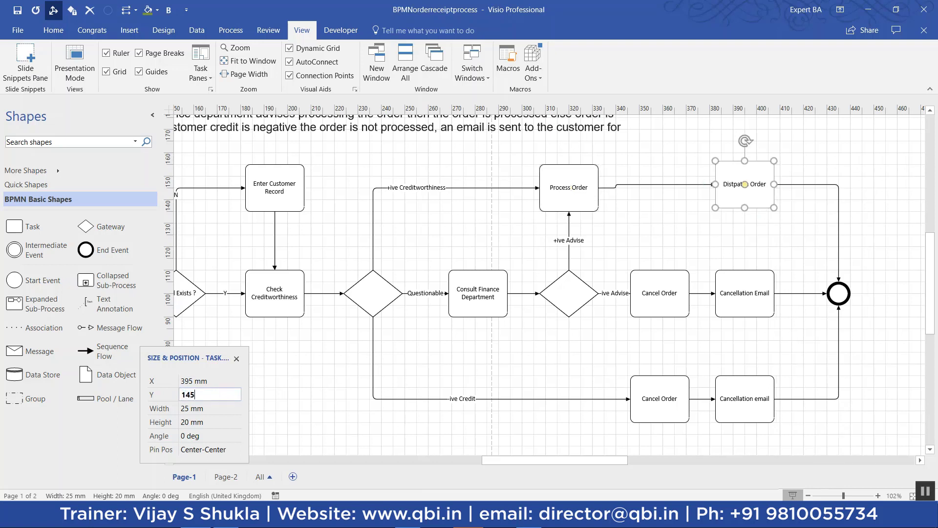
key(Return)
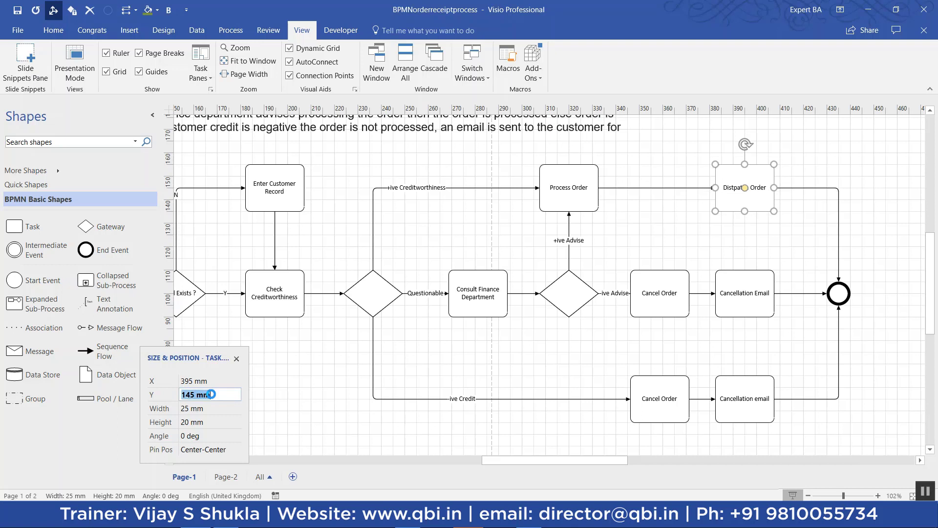
click(320, 440)
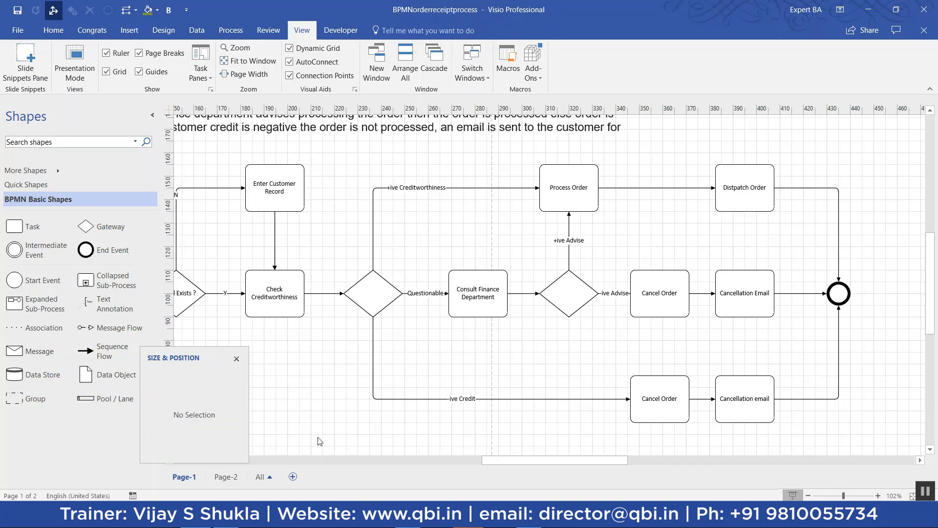
Step: Compare the X positions of "Enter Customer Record" and "Check Creditworthiness", and review the start of the process diagram
click(292, 209)
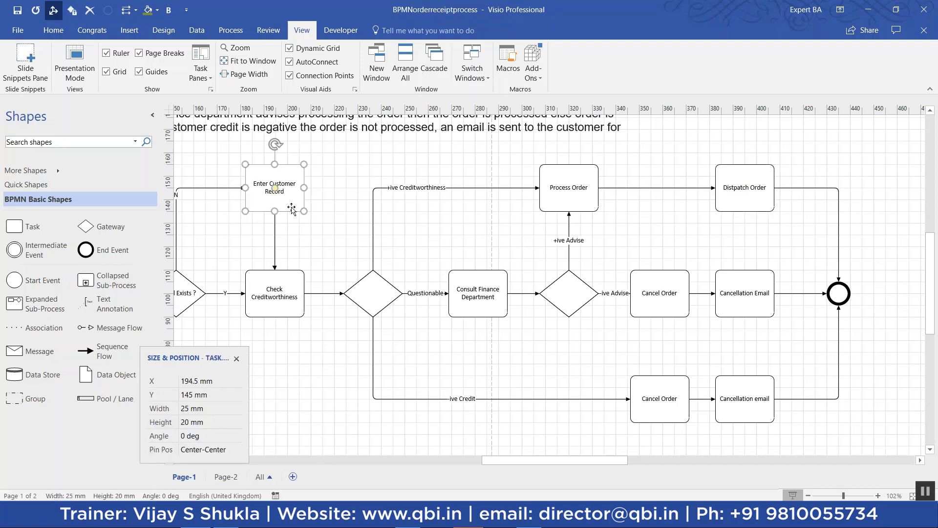
click(304, 285)
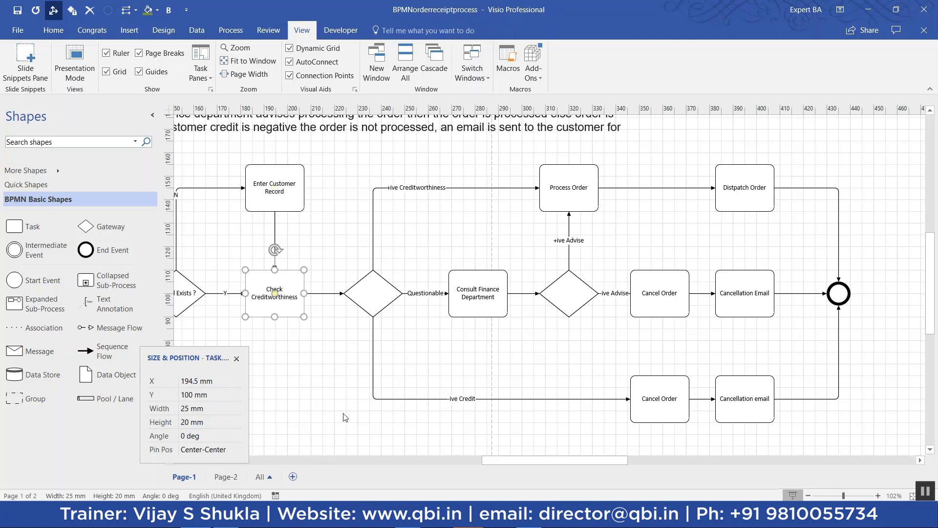
drag(507, 463, 443, 464)
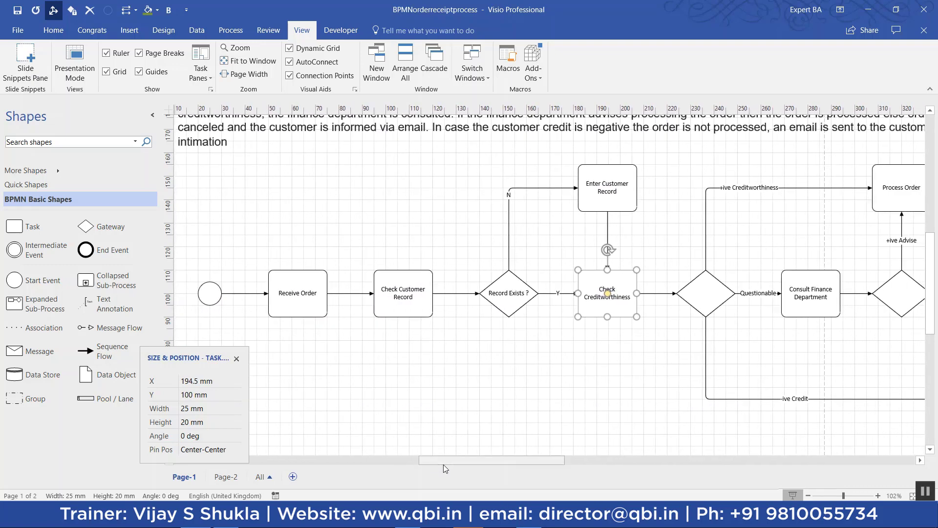
click(473, 420)
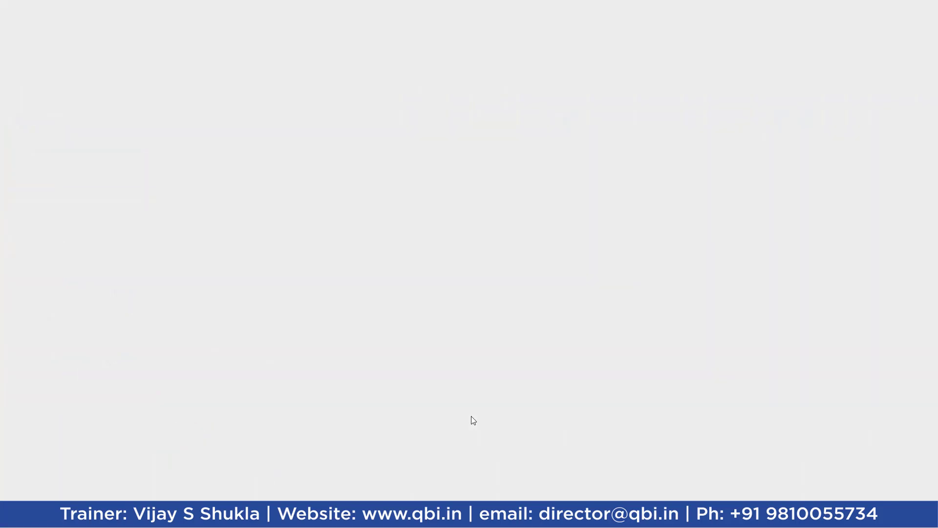